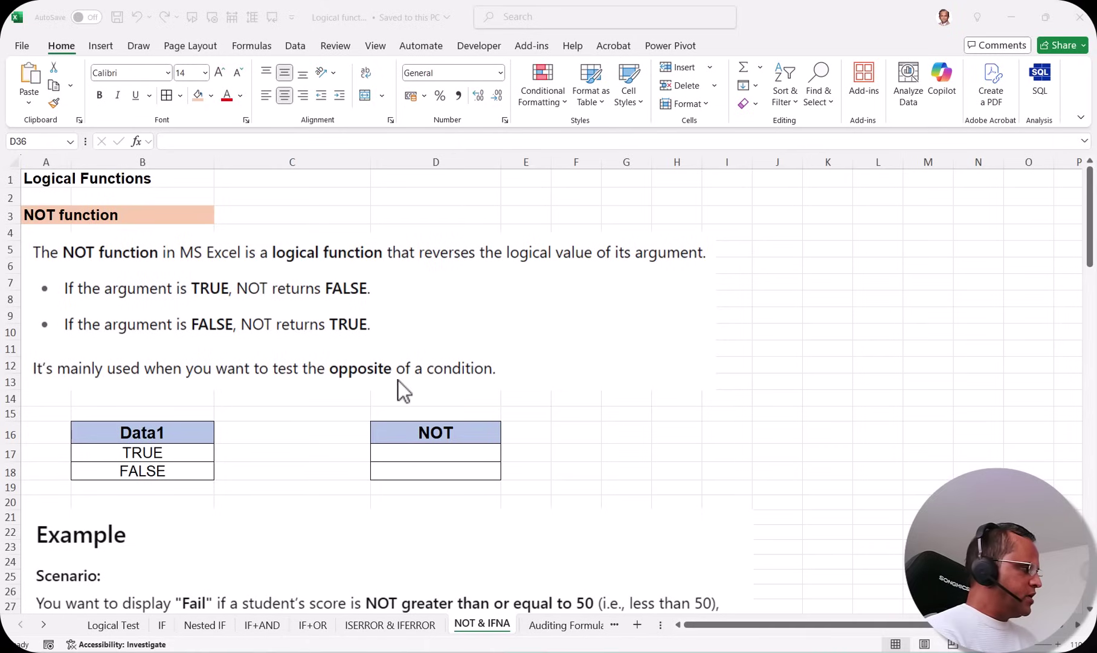
# Enter =NOT(B17) in cell D17 to reverse the first Data1 value
pyautogui.scroll(-2, 215, 428)
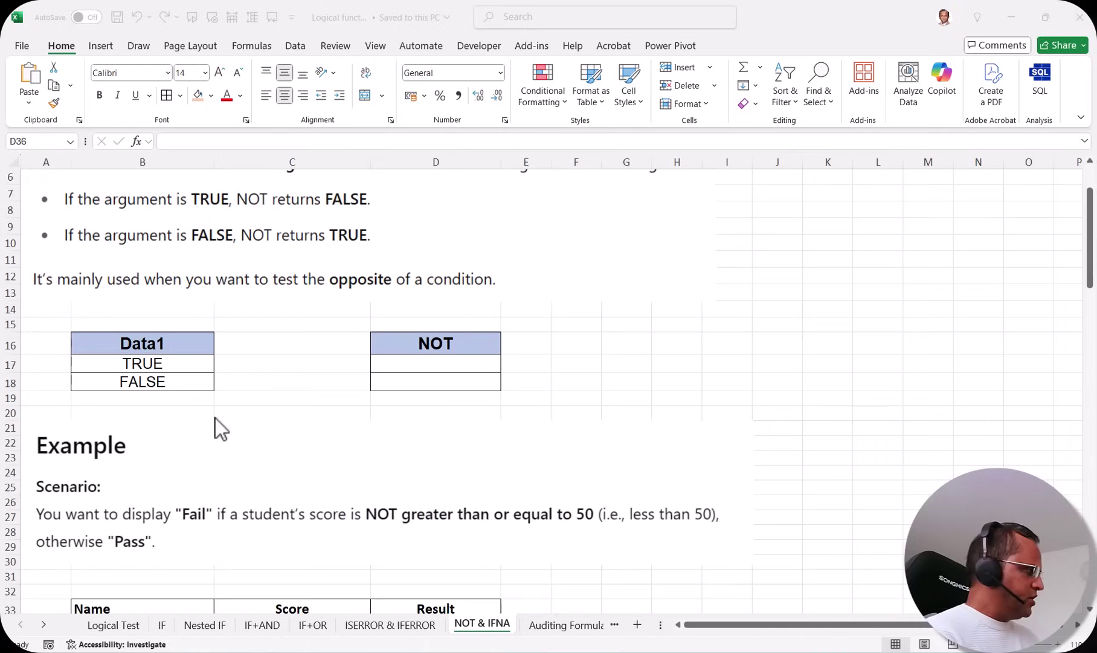
pyautogui.click(149, 362)
pyautogui.click(162, 363)
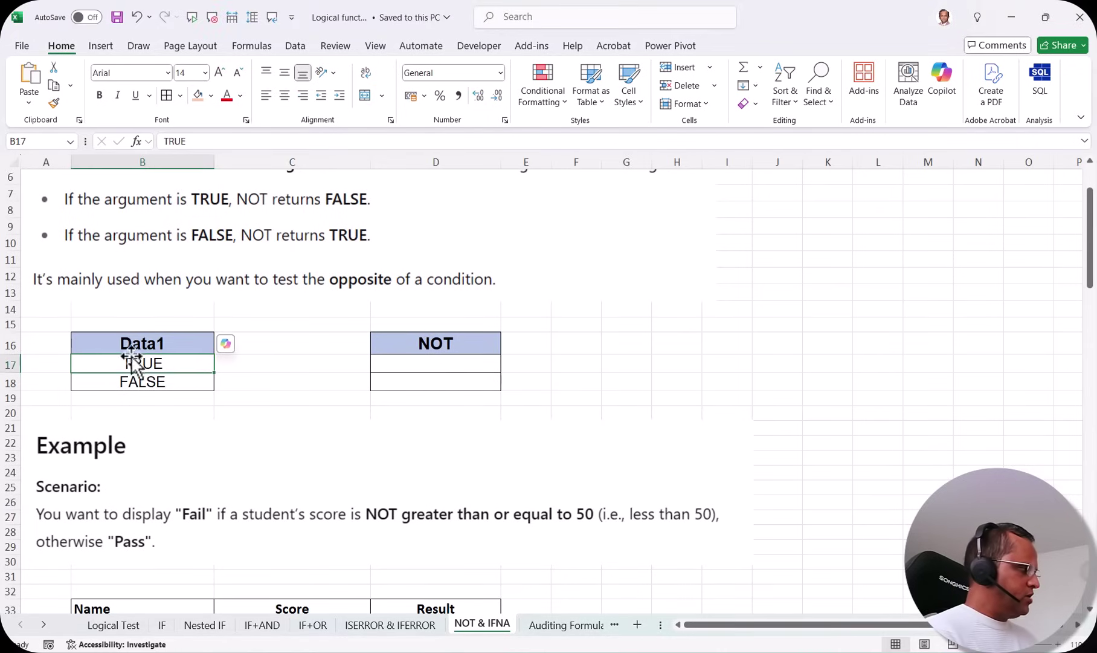
pyautogui.click(137, 384)
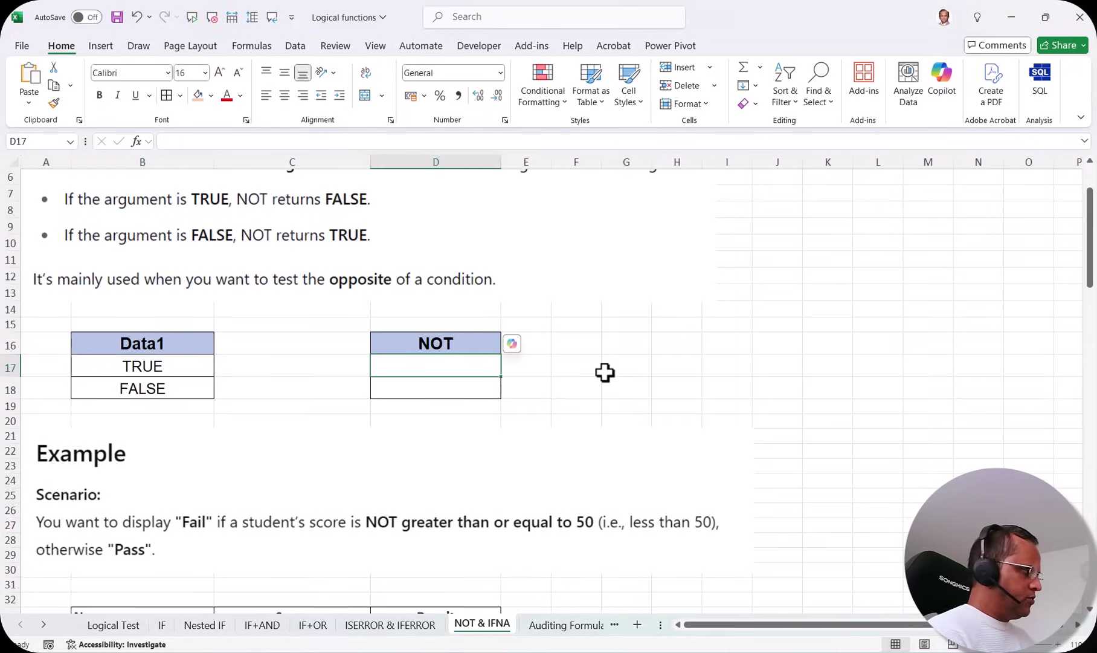
pyautogui.write('=NOT(')
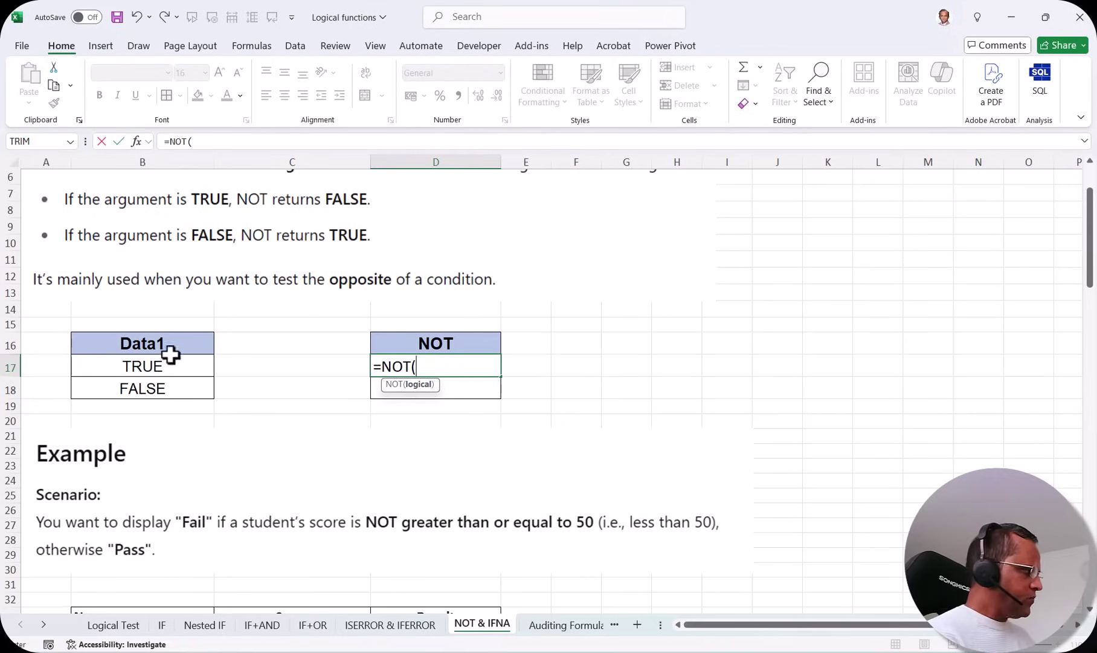
pyautogui.click(142, 364)
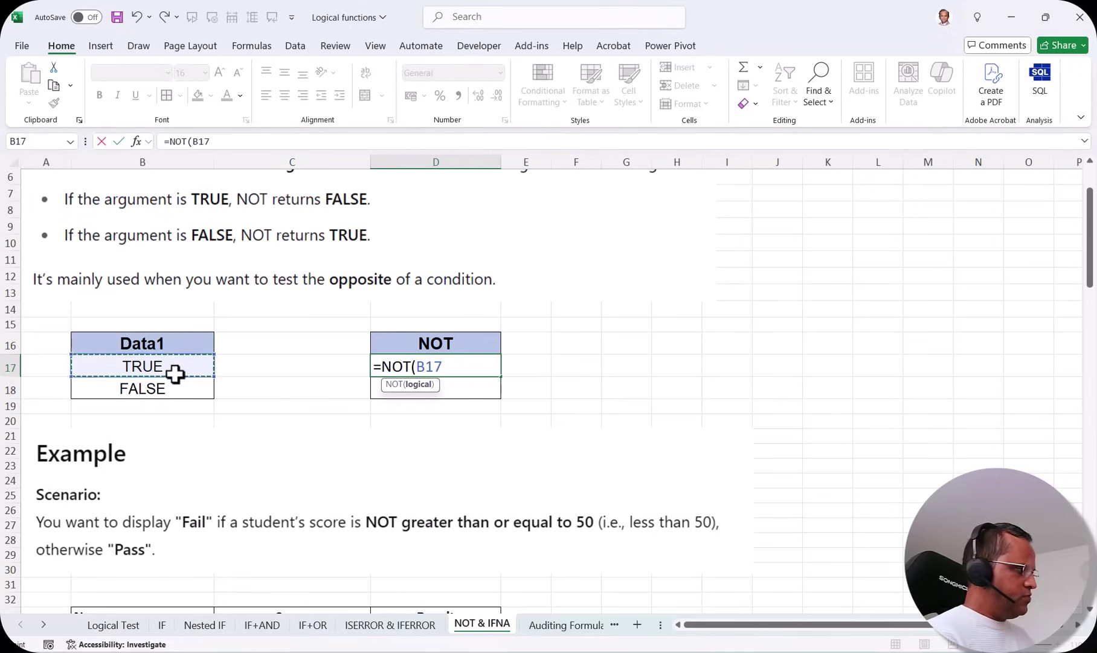
pyautogui.write(')')
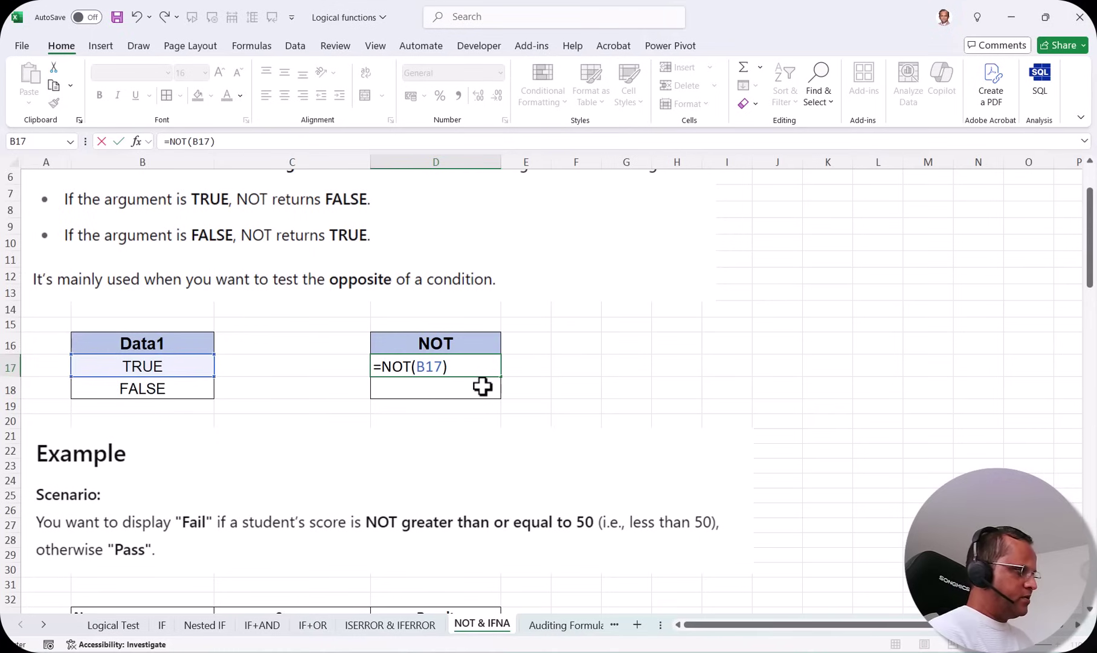
pyautogui.press('Return')
pyautogui.click(413, 368)
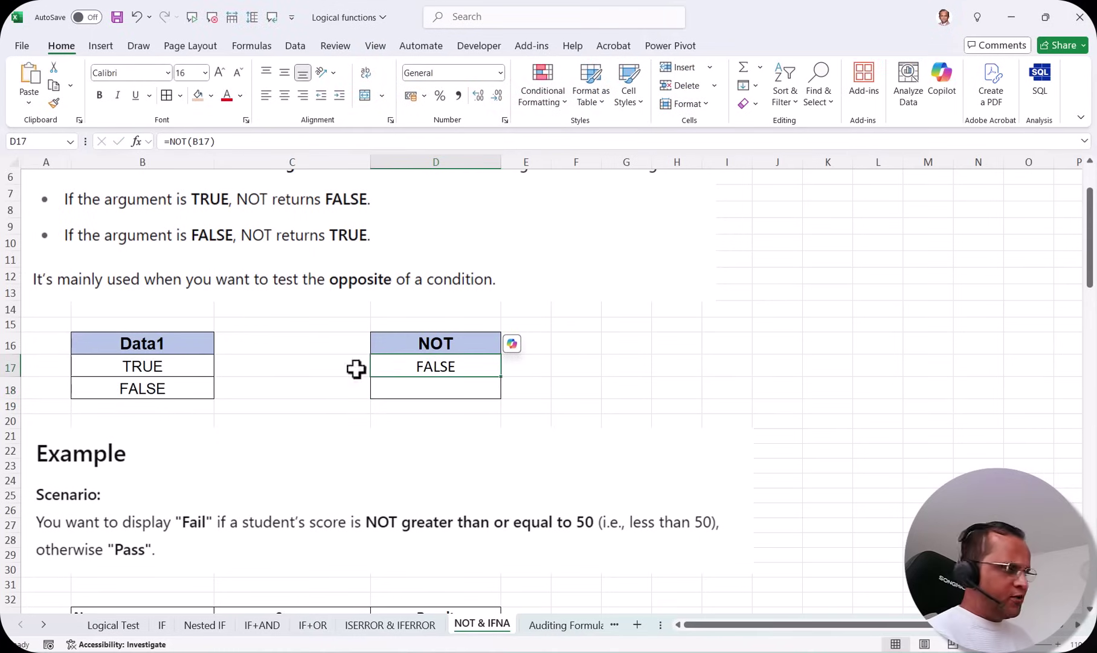
pyautogui.click(168, 365)
pyautogui.click(479, 369)
# Enter =NOT(B18) in cell D18 to reverse the second Data1 value
pyautogui.click(445, 394)
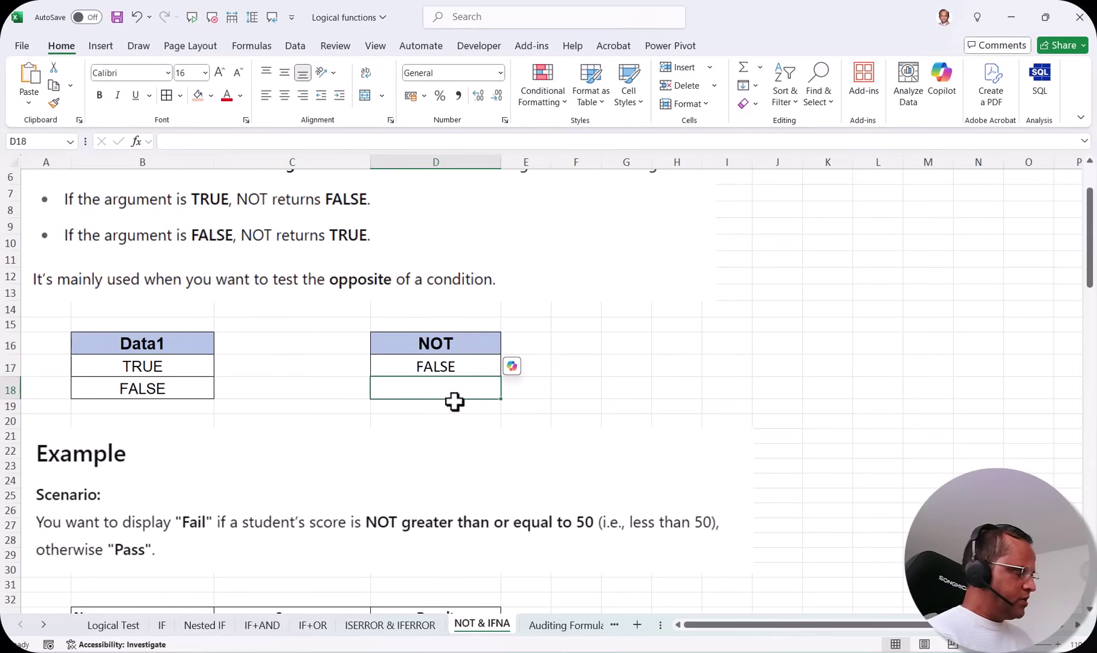
pyautogui.write('=NOT(')
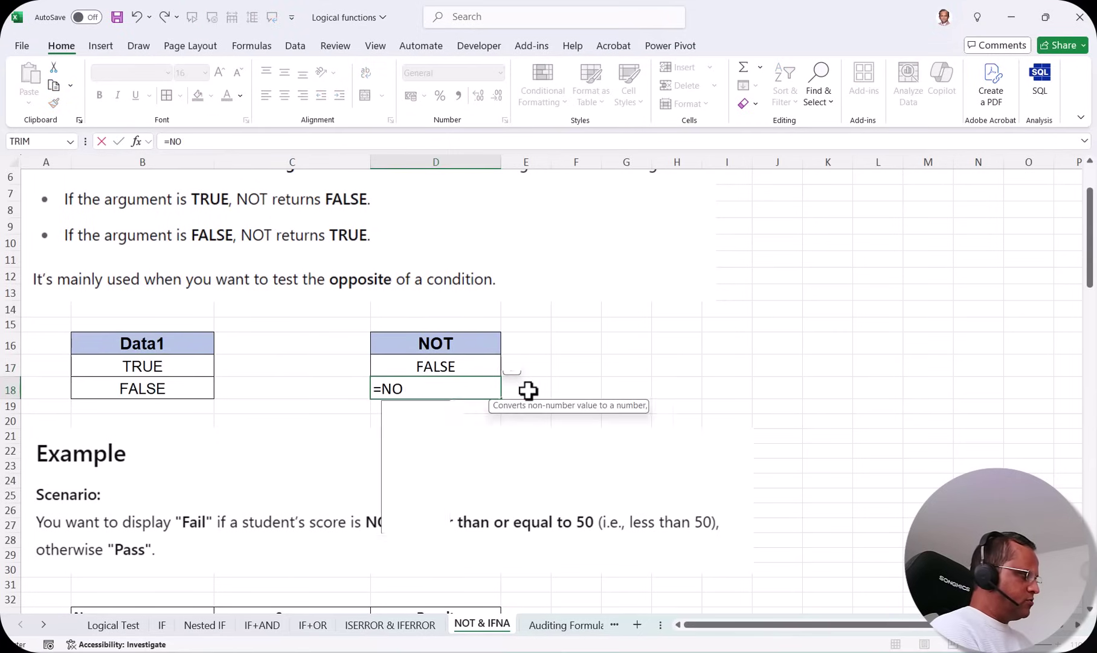
pyautogui.click(145, 387)
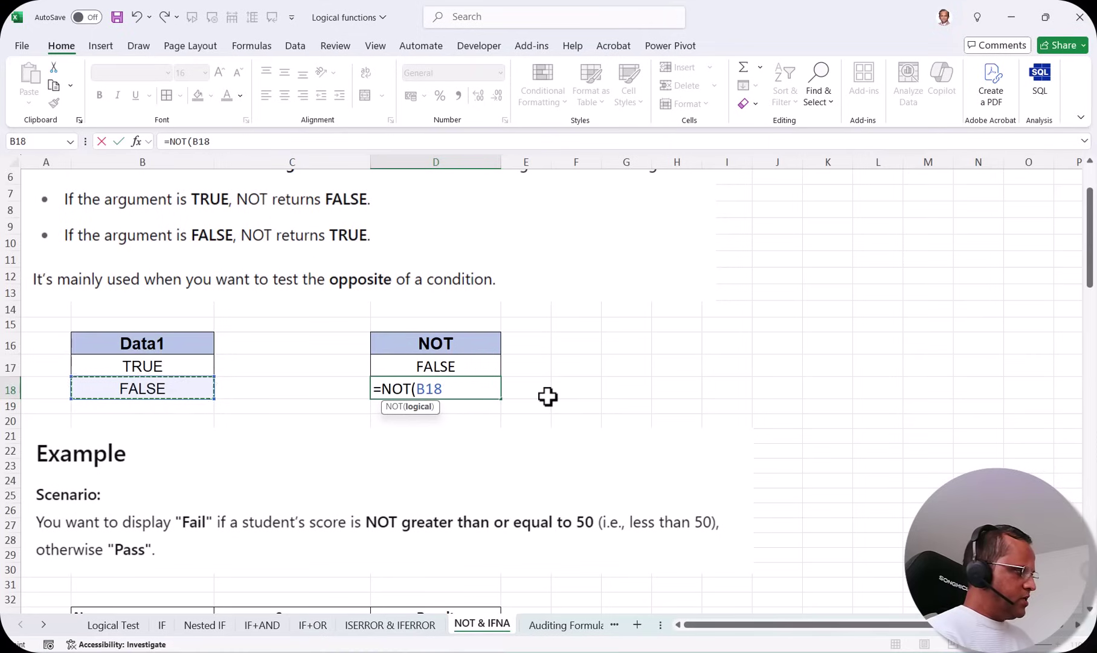
pyautogui.write(')')
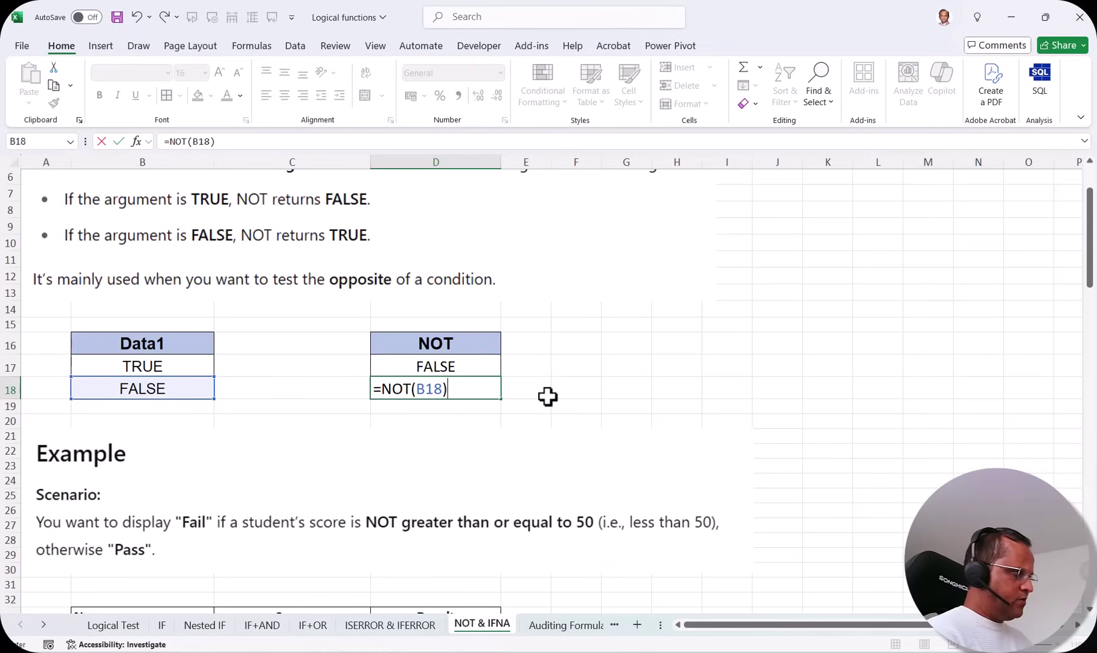
pyautogui.press('Return')
# Compare the Data1 values in B17:B18 with their NOT formulas and results in D17:D18
pyautogui.click(151, 388)
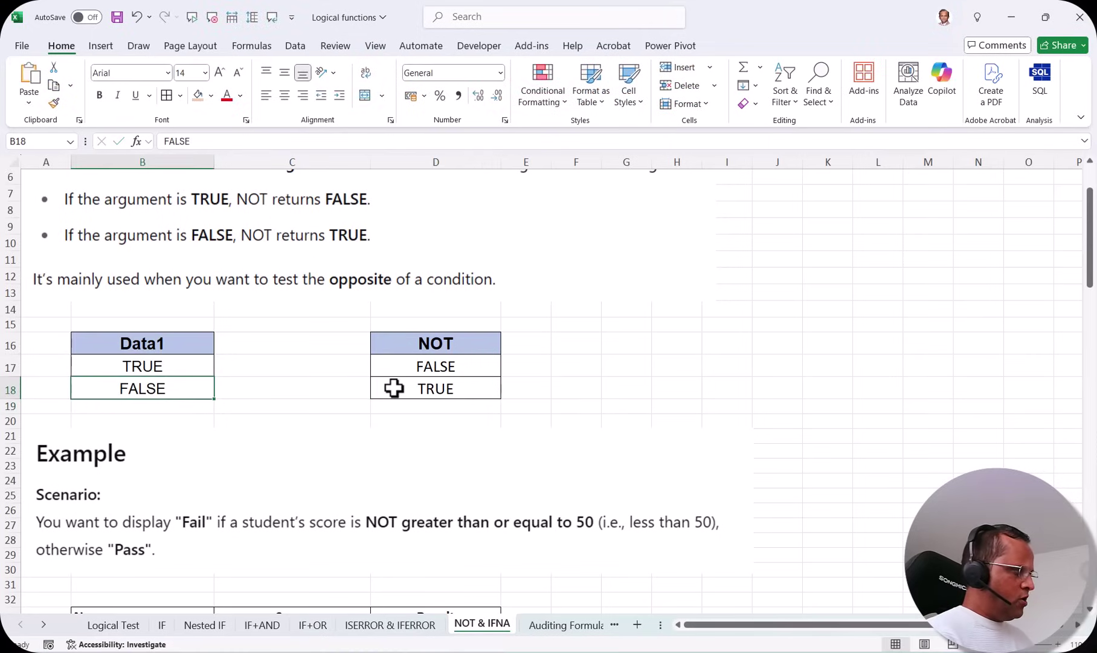
pyautogui.click(455, 387)
pyautogui.click(174, 386)
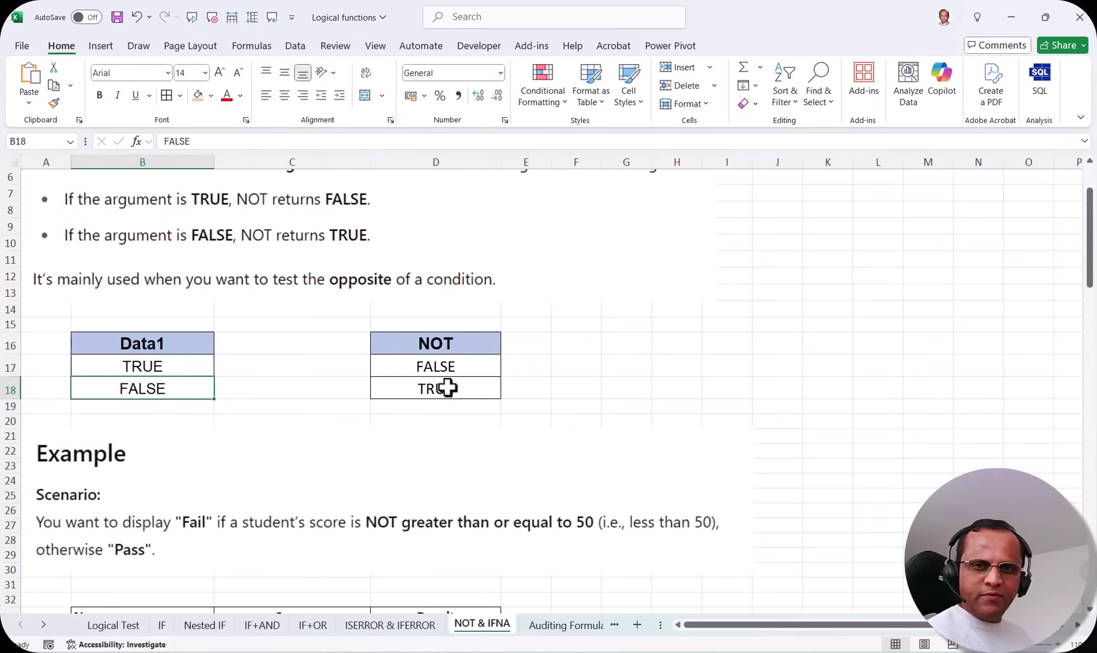
pyautogui.click(177, 364)
pyautogui.click(416, 363)
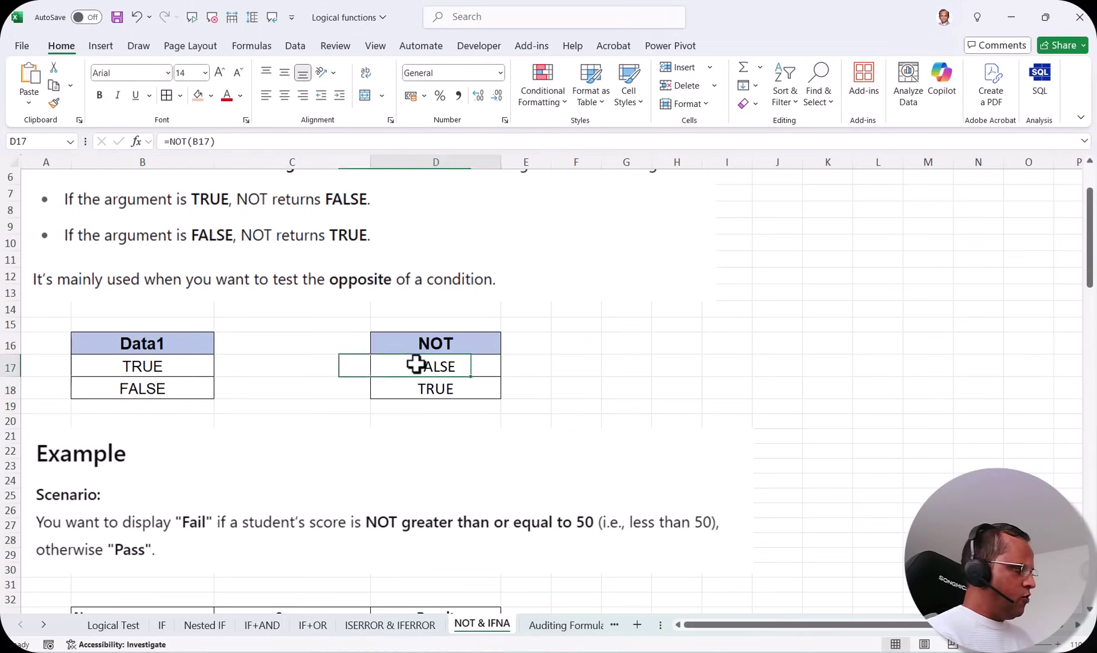
pyautogui.click(185, 385)
pyautogui.click(485, 388)
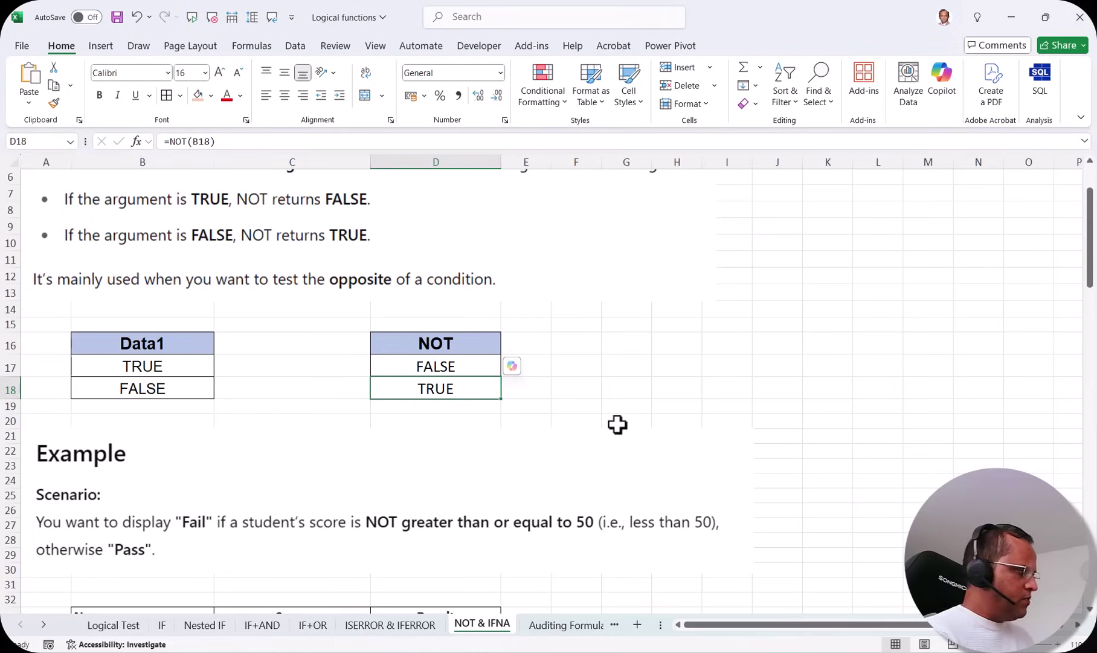
# Begin an IF formula in the first Result cell, D34, with the logical test NOT(C34>=50)
pyautogui.scroll(-3, 580, 412)
pyautogui.scroll(-1, 701, 441)
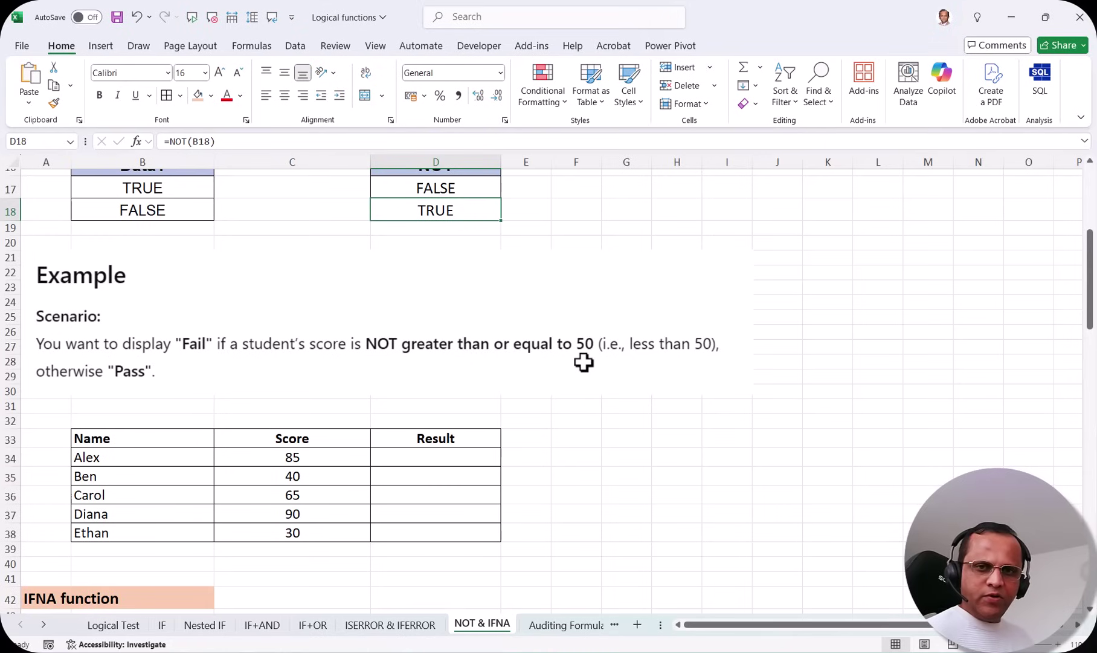
pyautogui.scroll(-2, 584, 362)
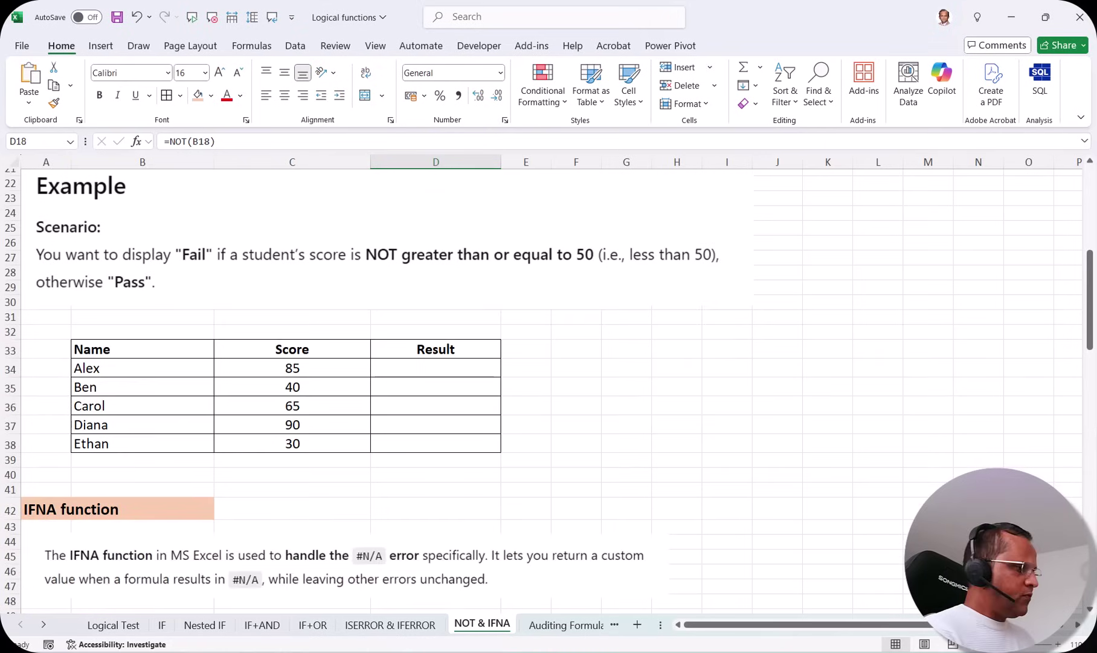
pyautogui.click(1059, 645)
pyautogui.click(1059, 644)
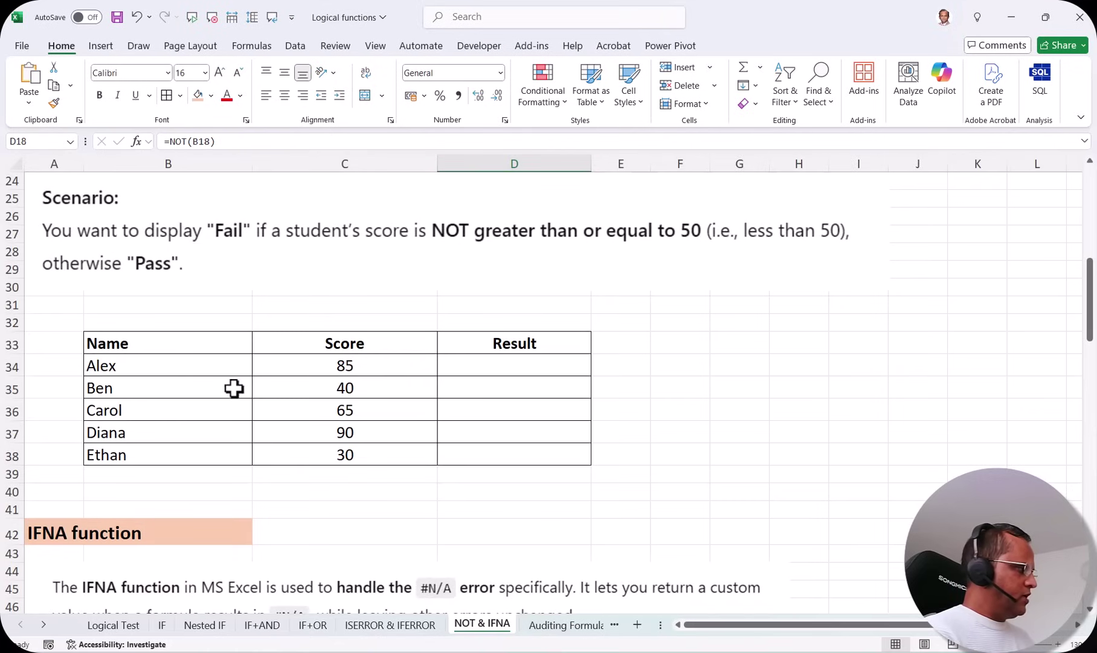
pyautogui.scroll(-1, 229, 385)
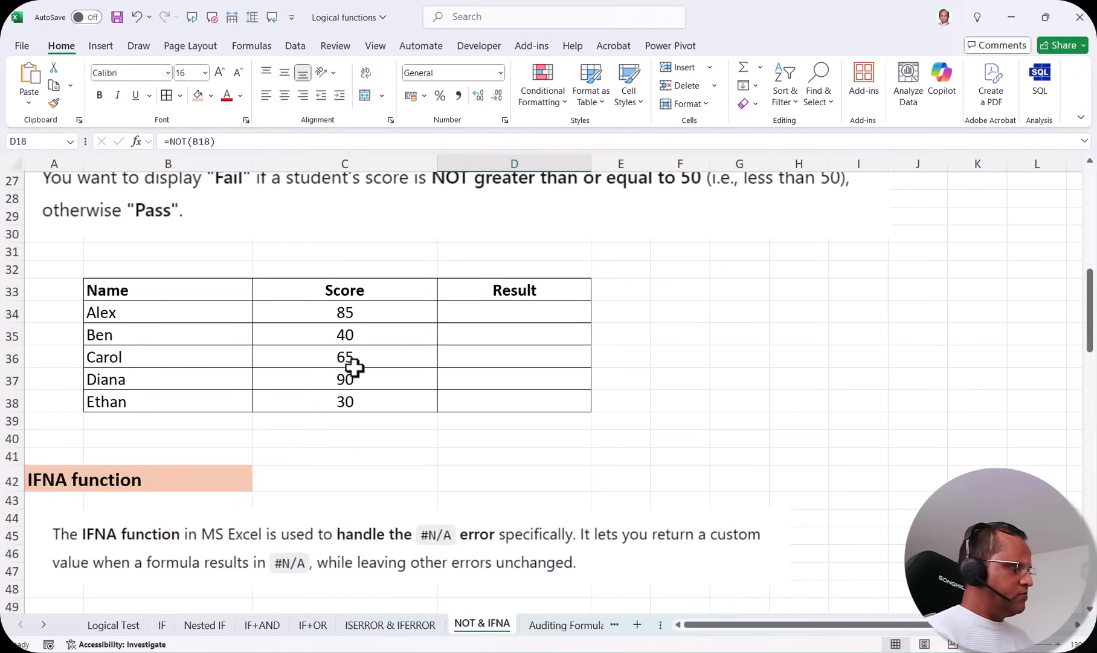
pyautogui.click(535, 312)
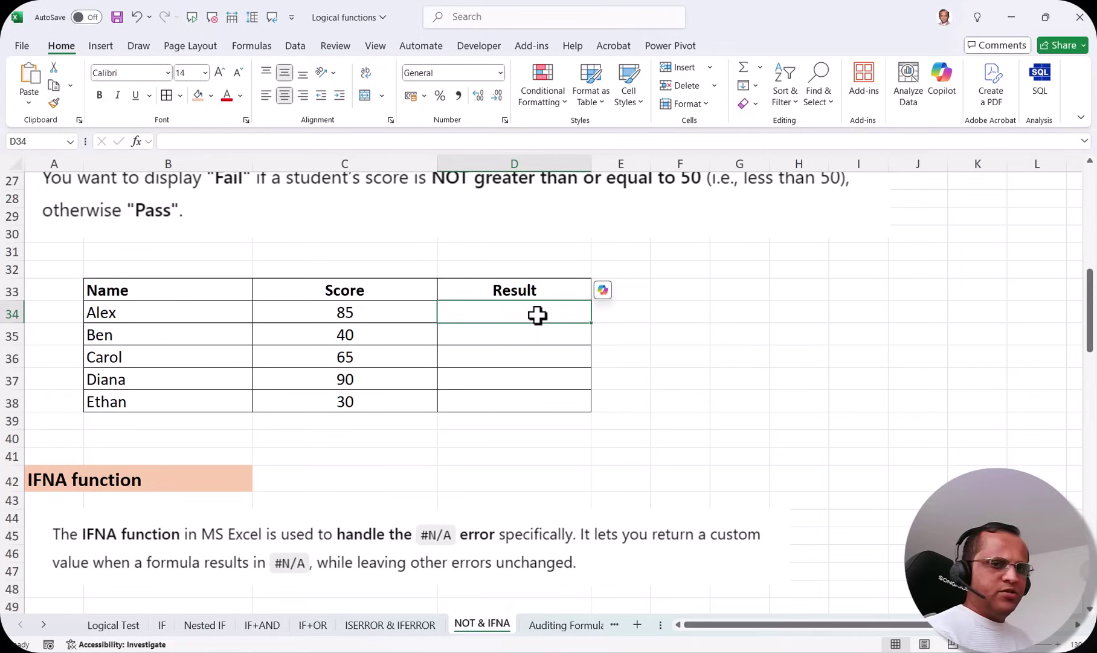
pyautogui.write('=IF(')
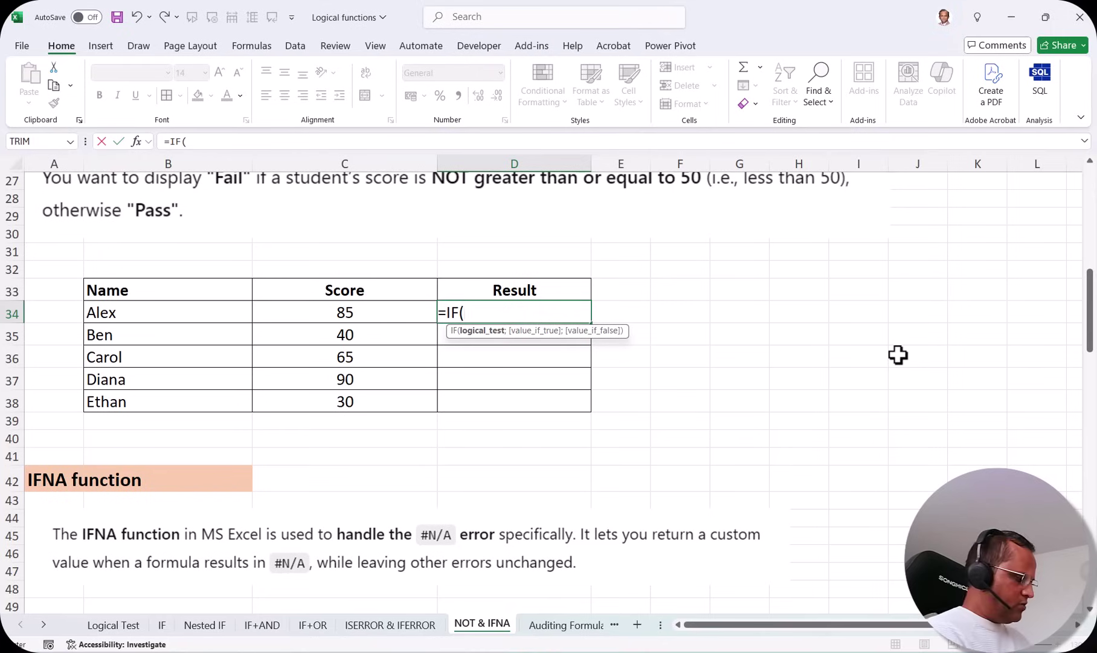
pyautogui.write('NOT')
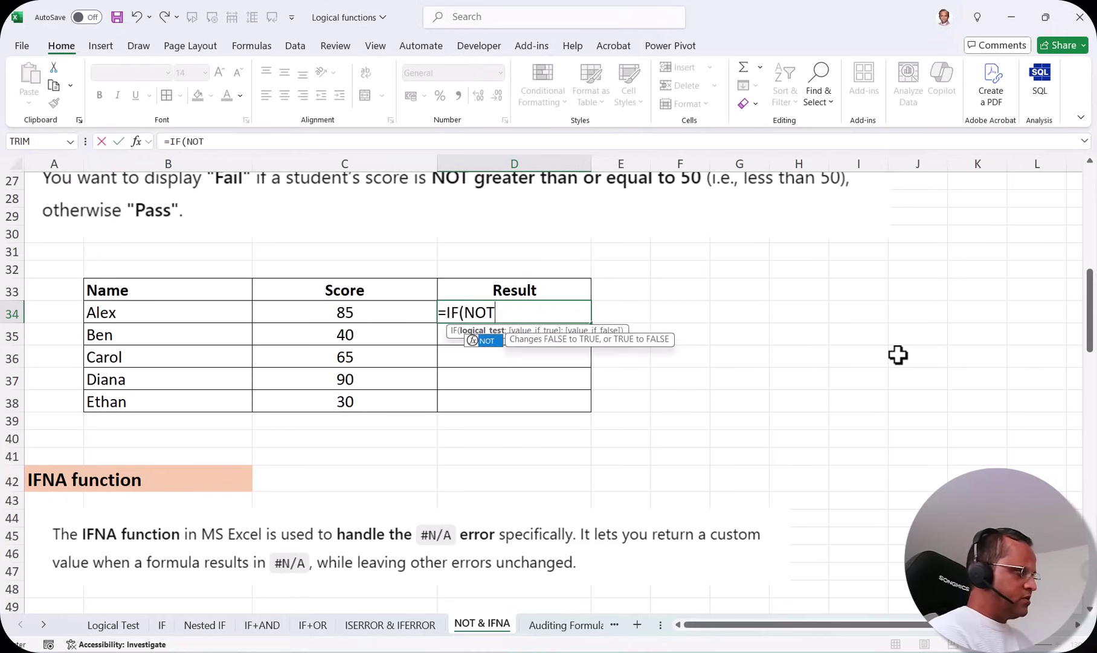
pyautogui.write('(')
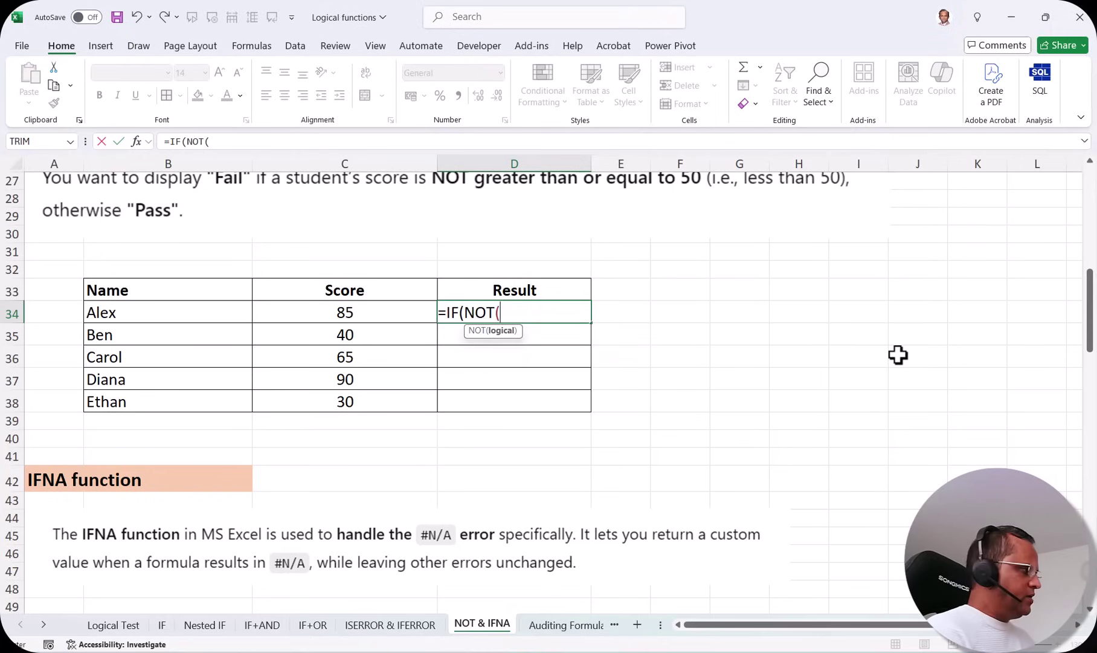
pyautogui.click(369, 313)
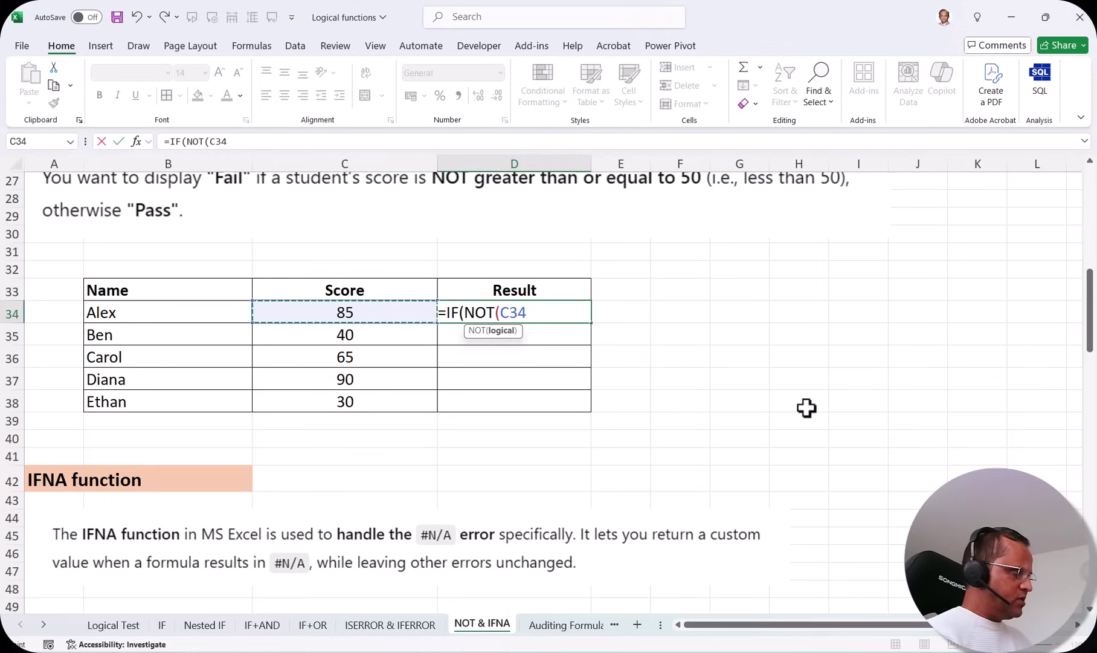
pyautogui.write('>')
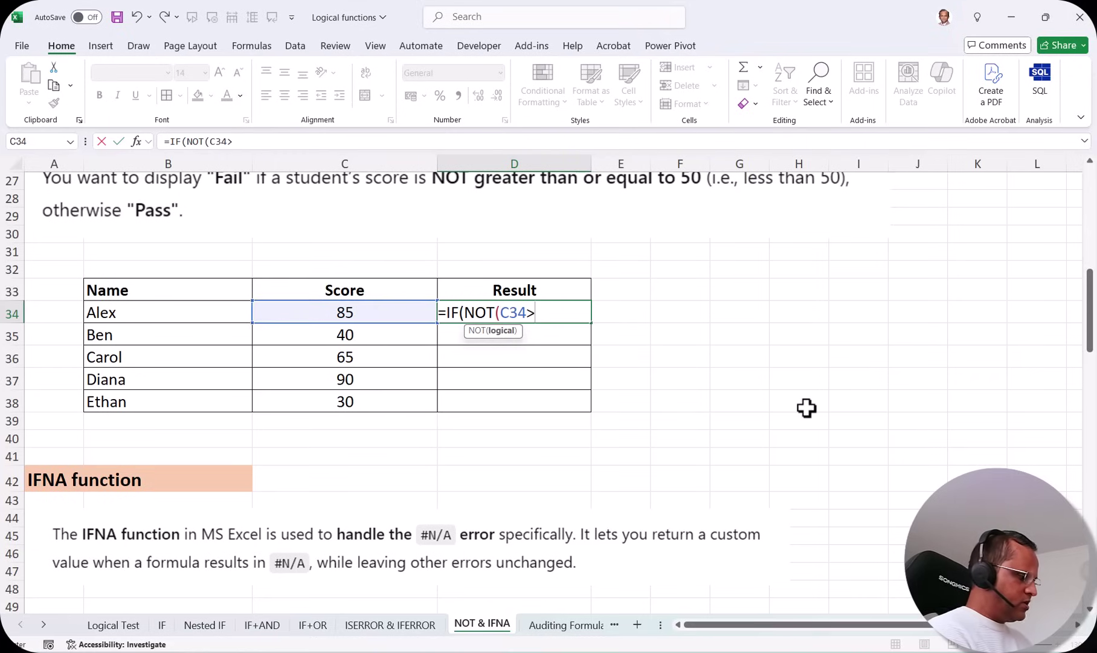
pyautogui.write('=50')
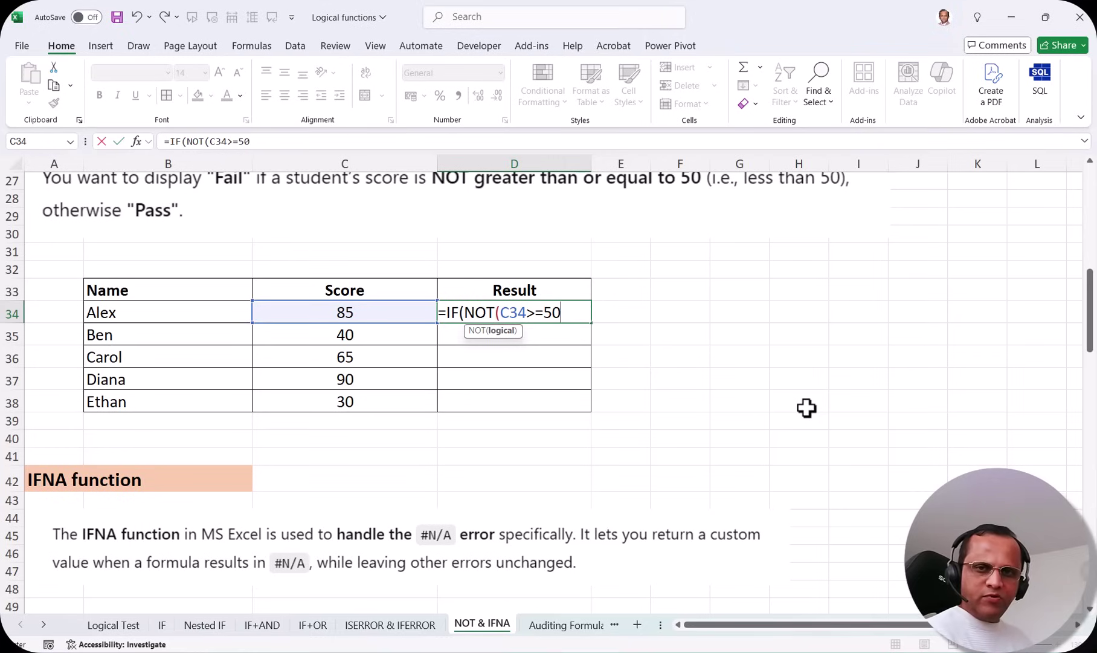
pyautogui.write(')')
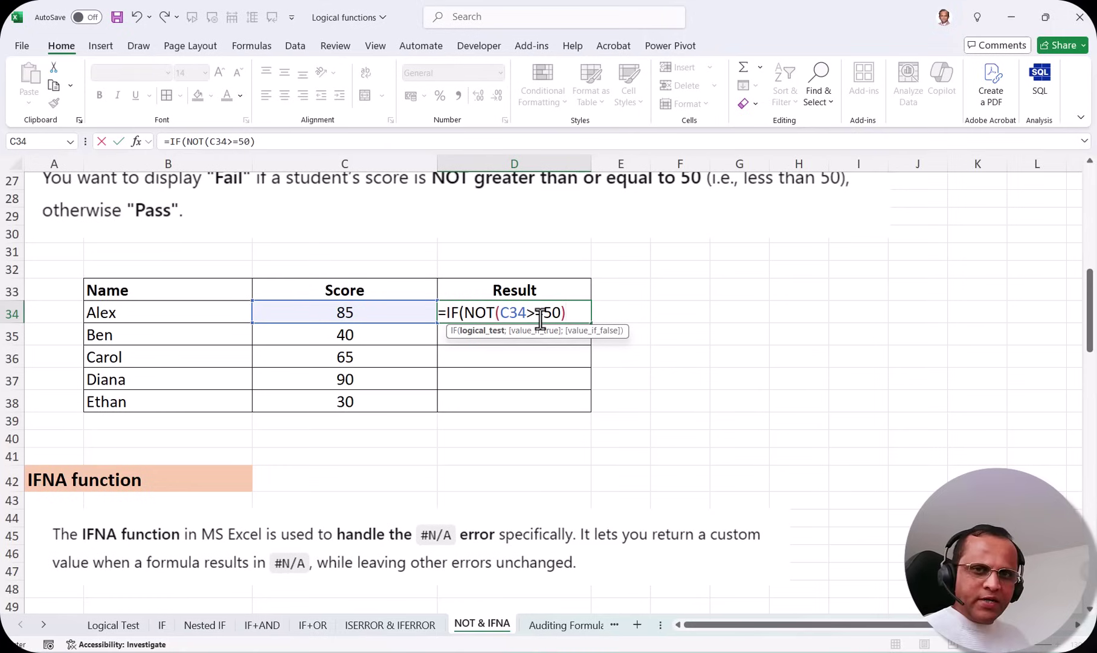
# Complete the D34 formula with "Fail" as the value if true and "Pass" as the value if false
pyautogui.write(';')
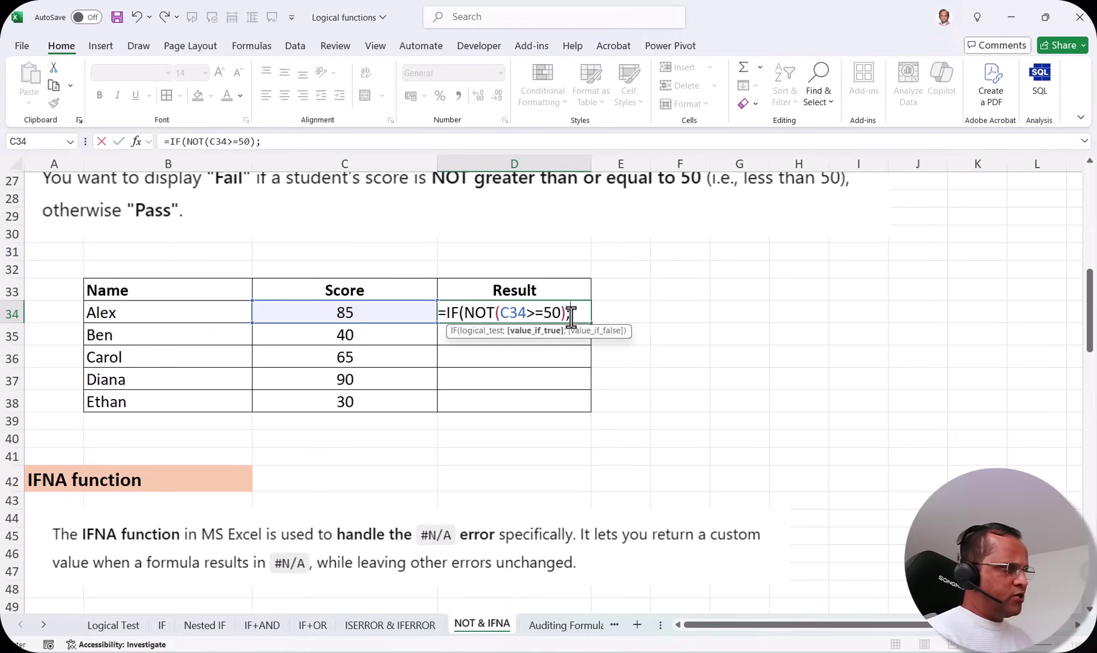
pyautogui.write('"')
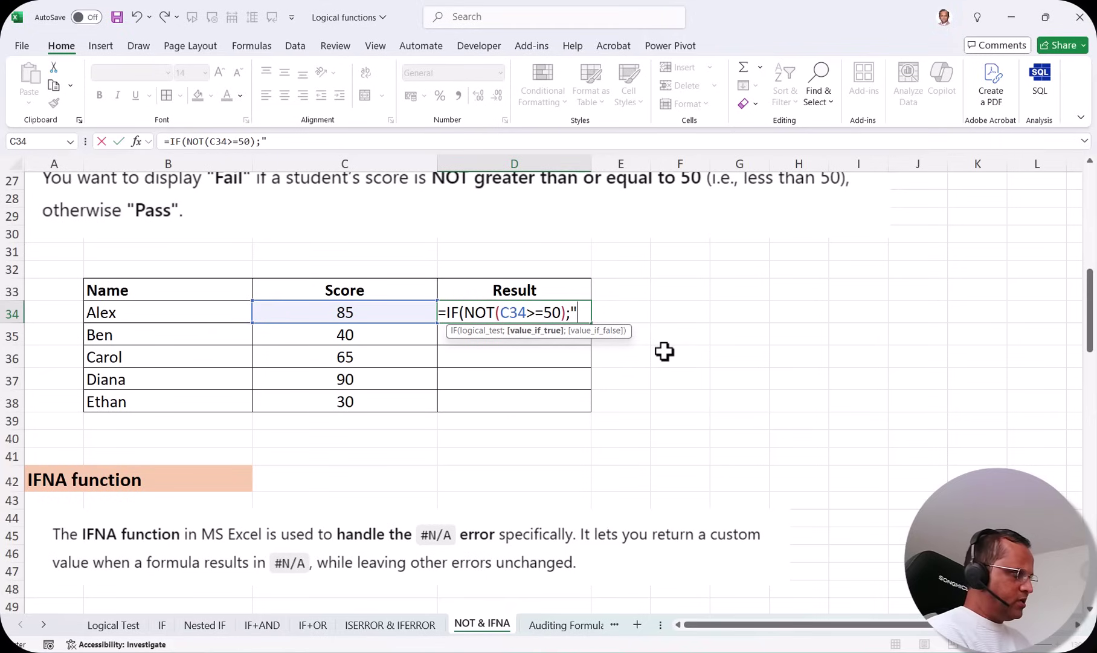
pyautogui.write('FA')
pyautogui.press('BackSpace')
pyautogui.press('BackSpace')
pyautogui.write('Fail"')
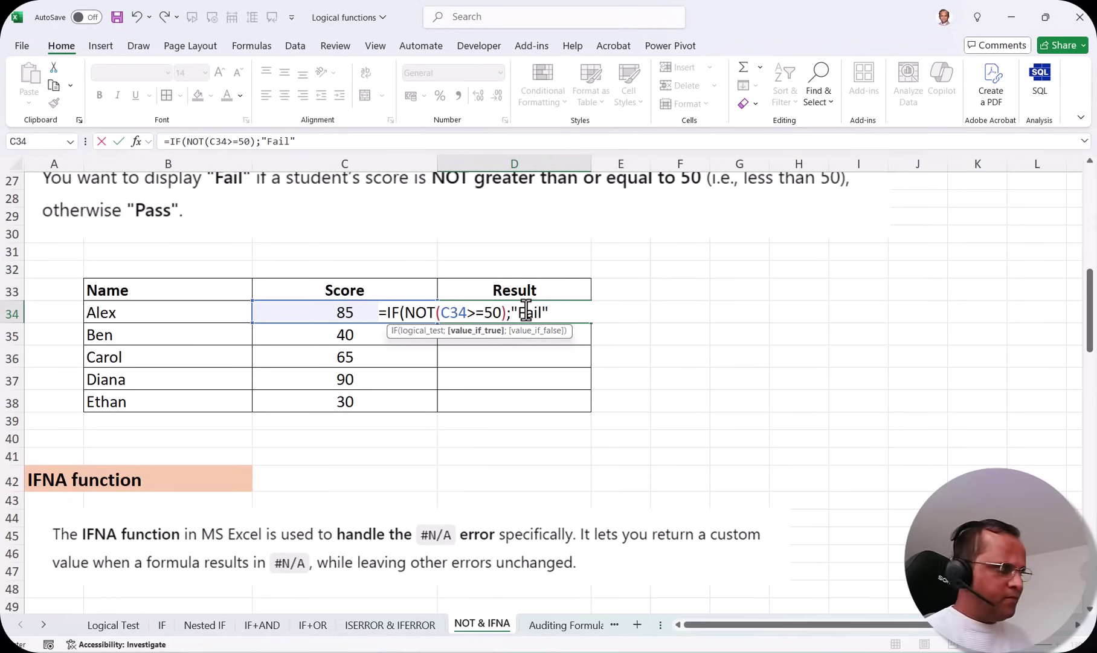
pyautogui.write(';')
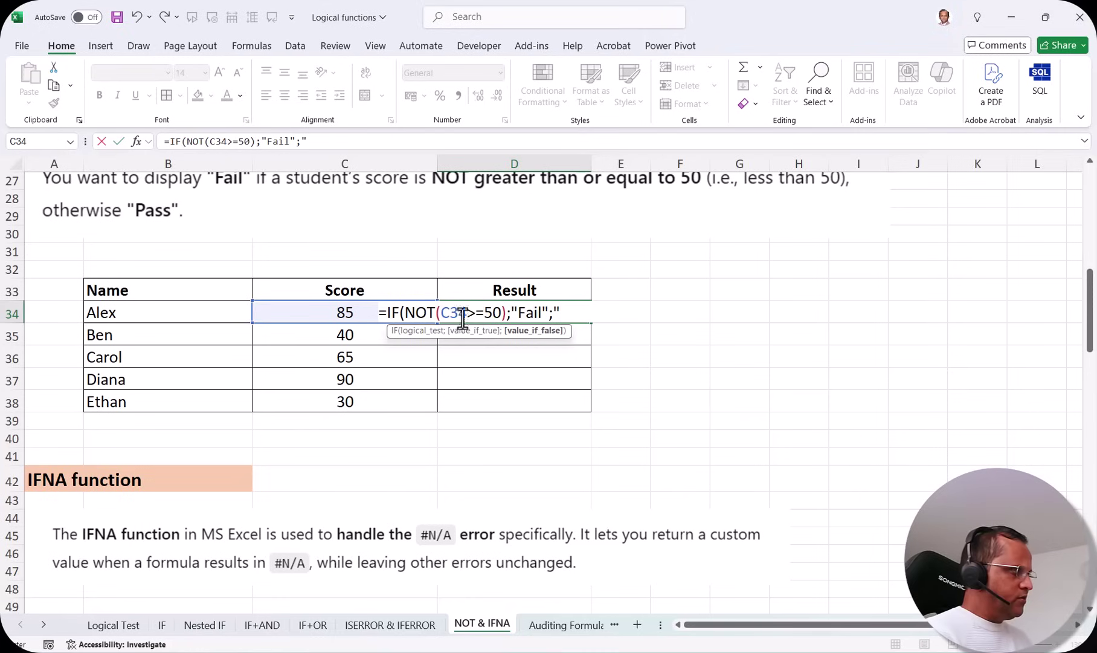
pyautogui.write('Pass"')
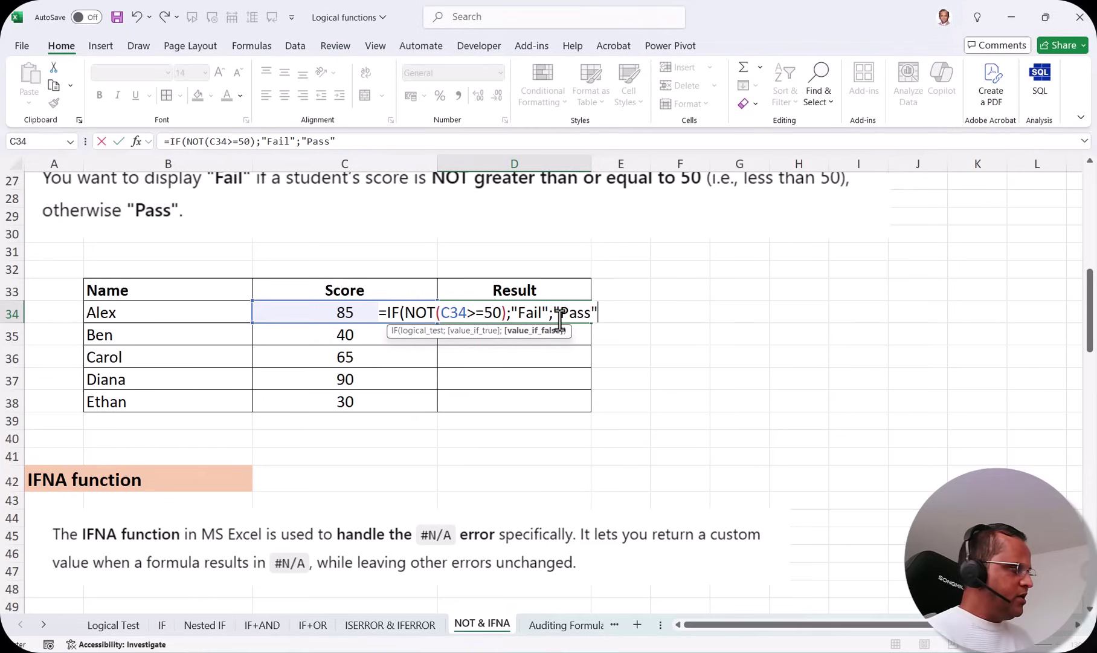
pyautogui.write(')')
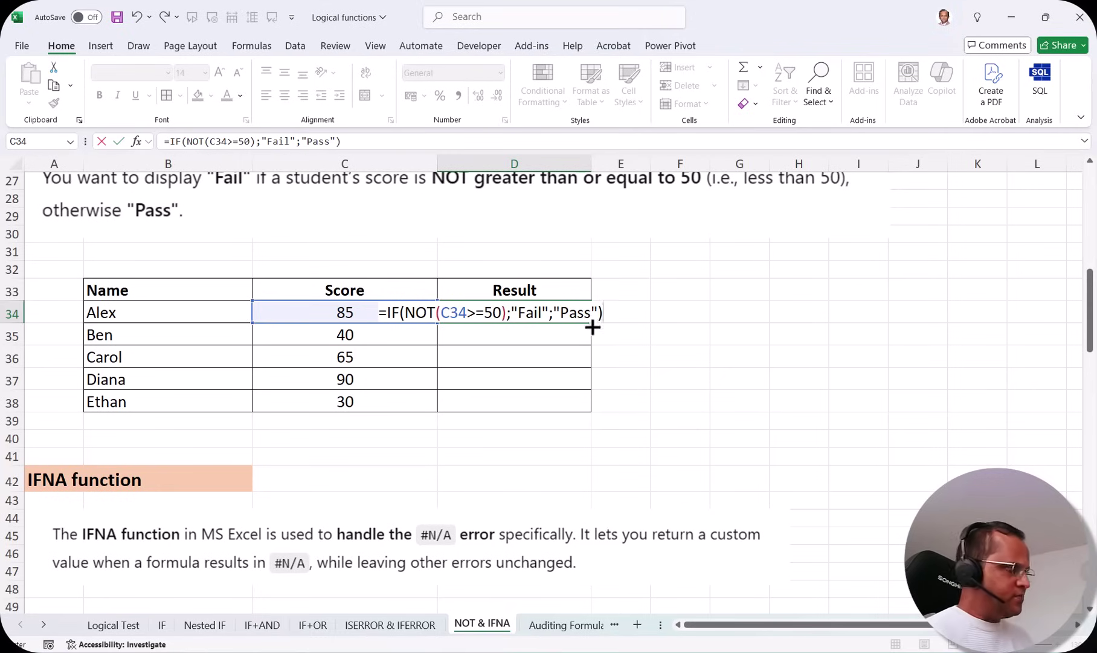
pyautogui.press('Return')
# Fill the D34 Result formula down through D38 and check the copied formula in D35
pyautogui.click(514, 311)
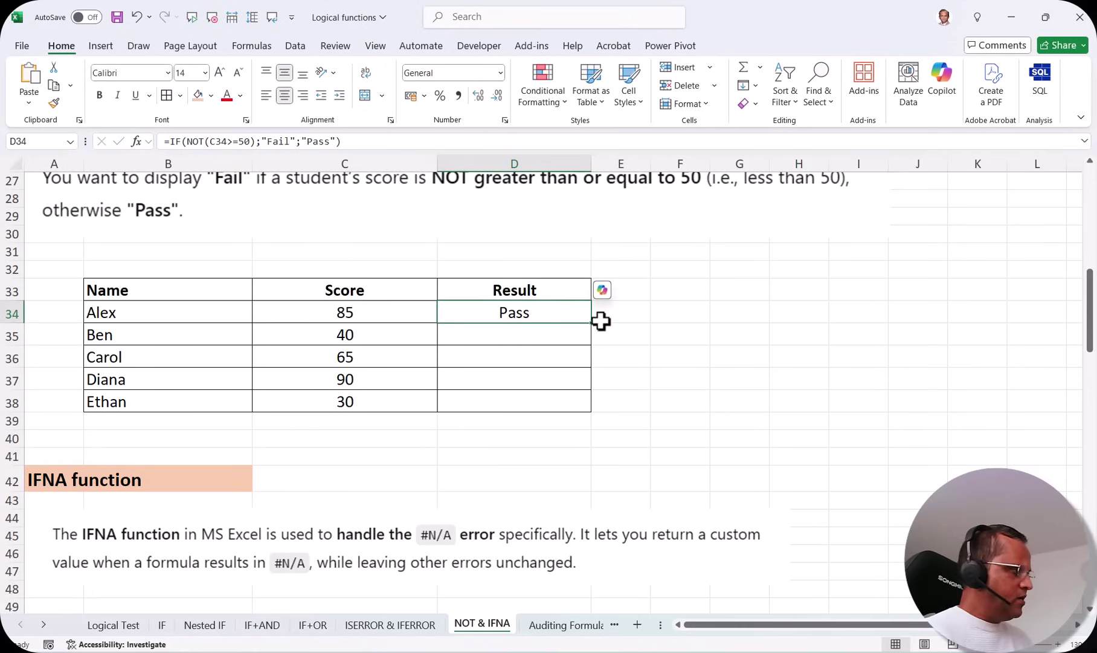
pyautogui.moveTo(591, 324); pyautogui.dragTo(591, 410)
pyautogui.click(511, 336)
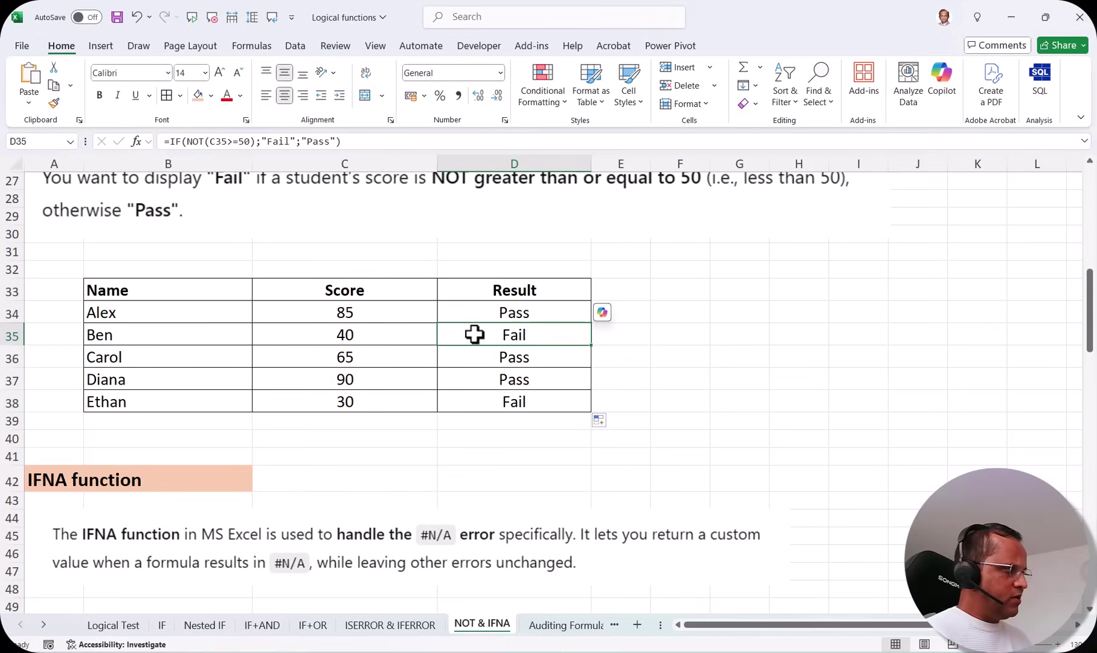
# Check the scores in C35 and C38 against the Result formula in D38 and the scenario text
pyautogui.click(342, 339)
pyautogui.click(518, 403)
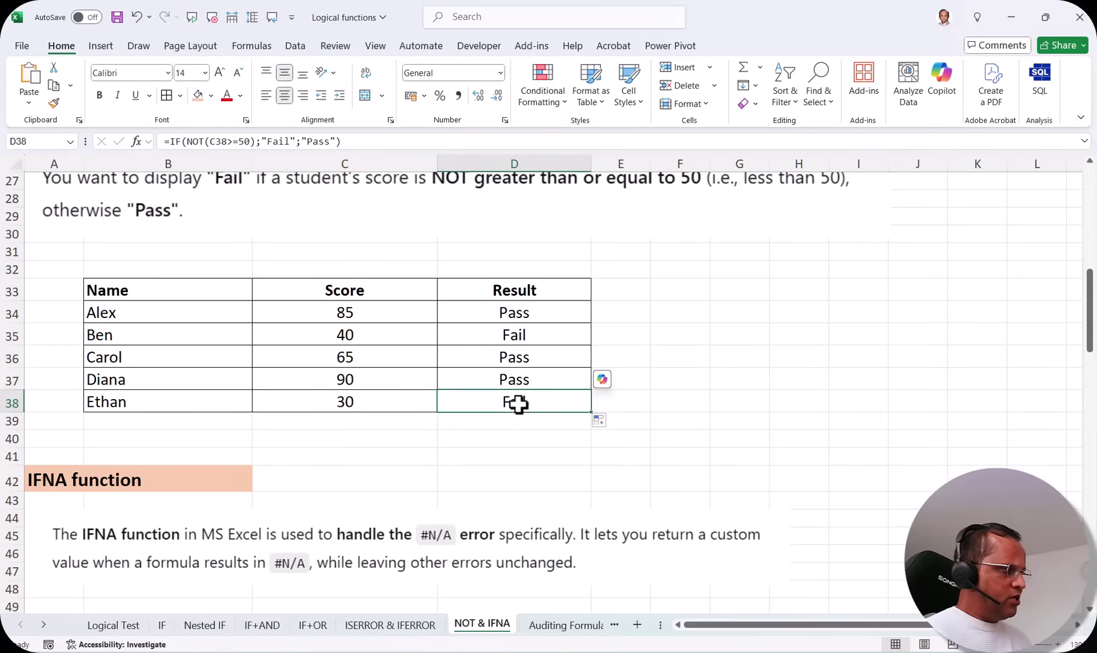
pyautogui.click(353, 399)
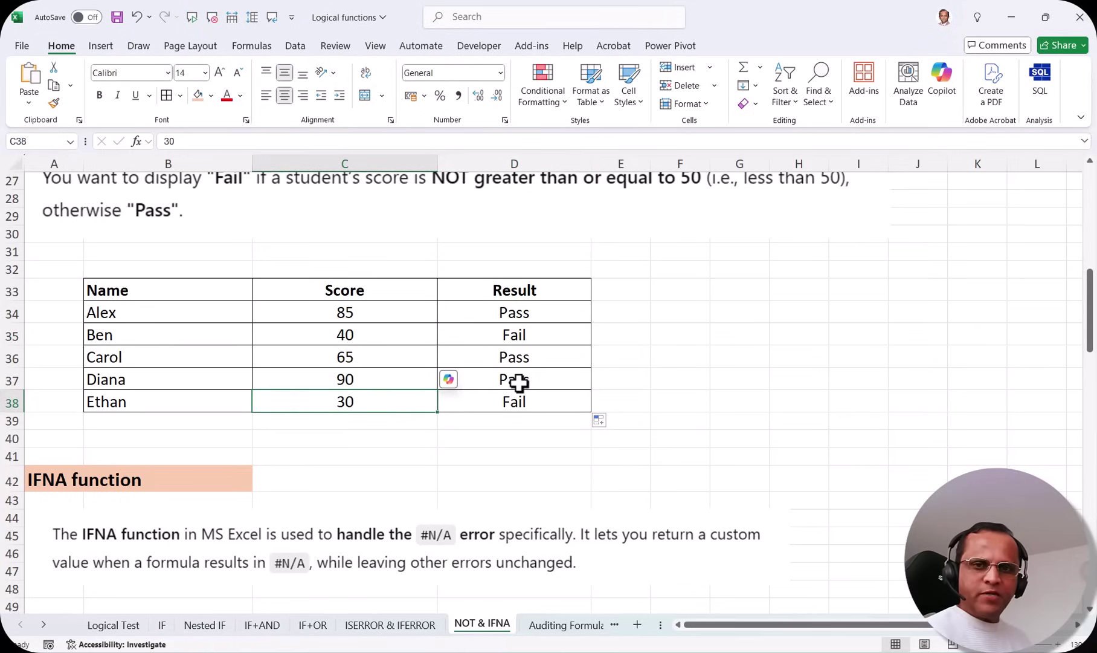
pyautogui.scroll(2, 544, 377)
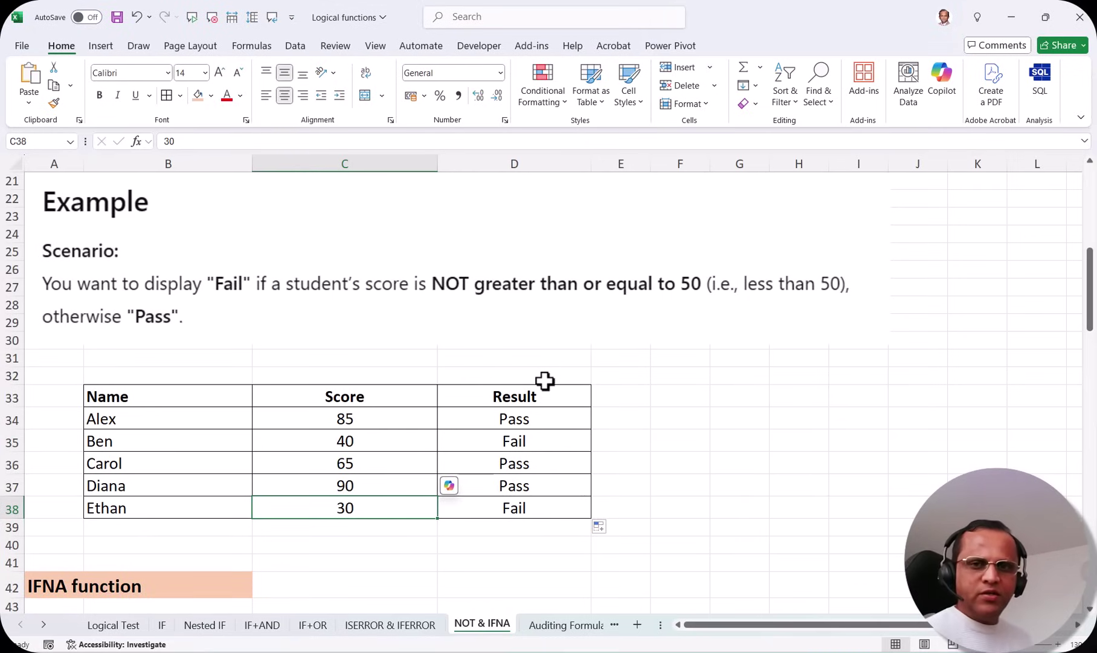
# Read the IFNA function notes: its description, syntax, arguments and when to use it
pyautogui.scroll(-4, 506, 385)
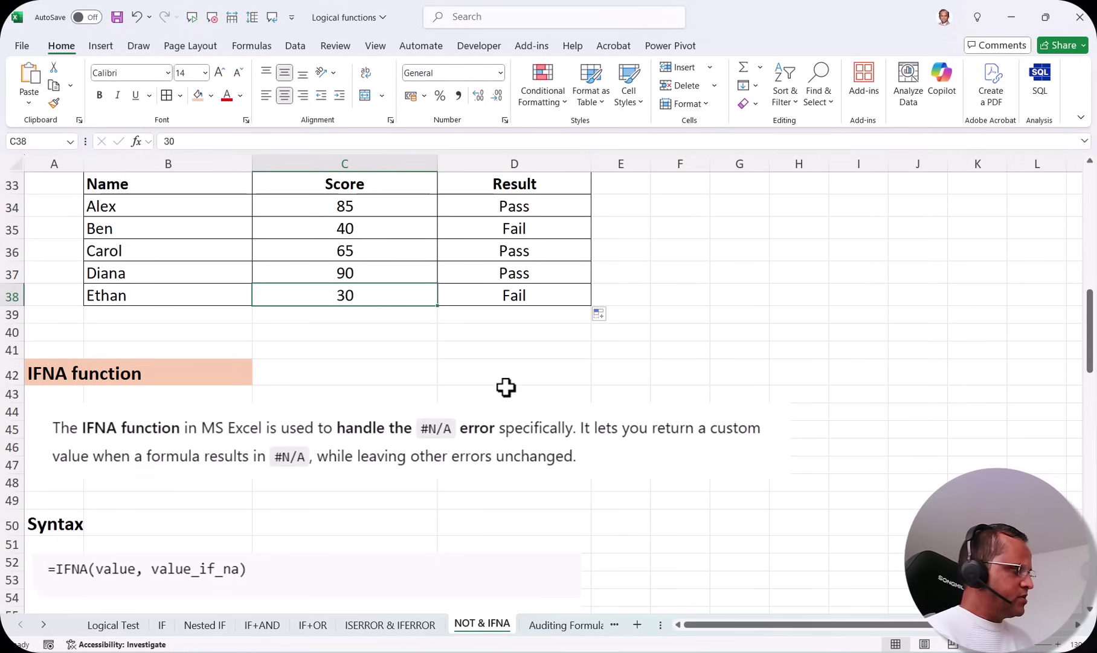
pyautogui.scroll(-1, 281, 380)
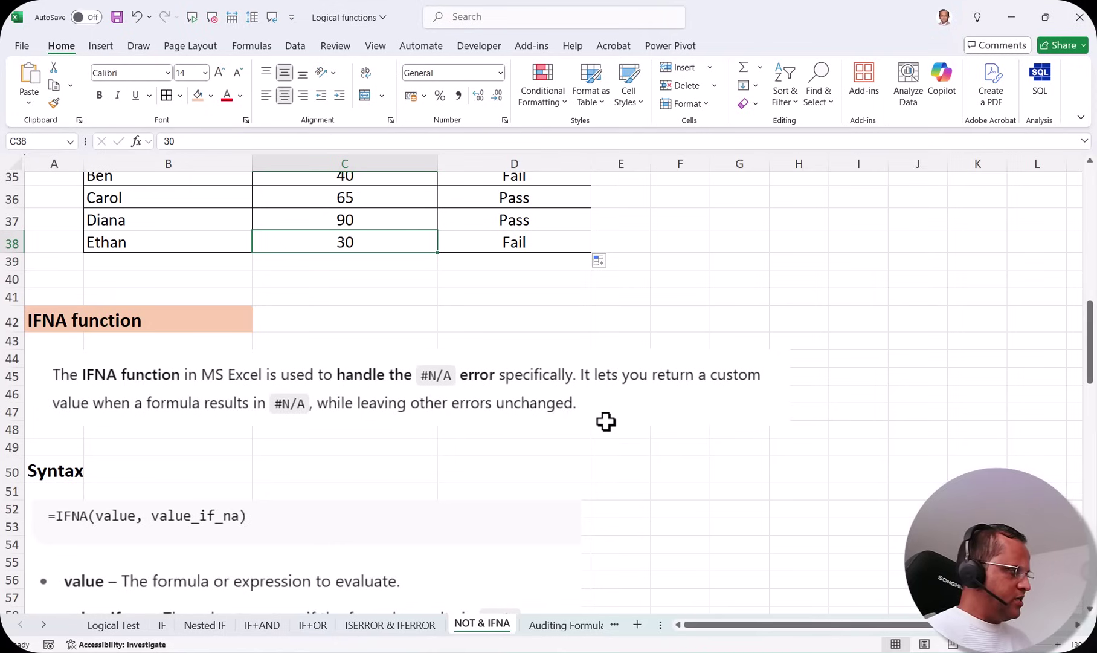
pyautogui.scroll(-3, 606, 421)
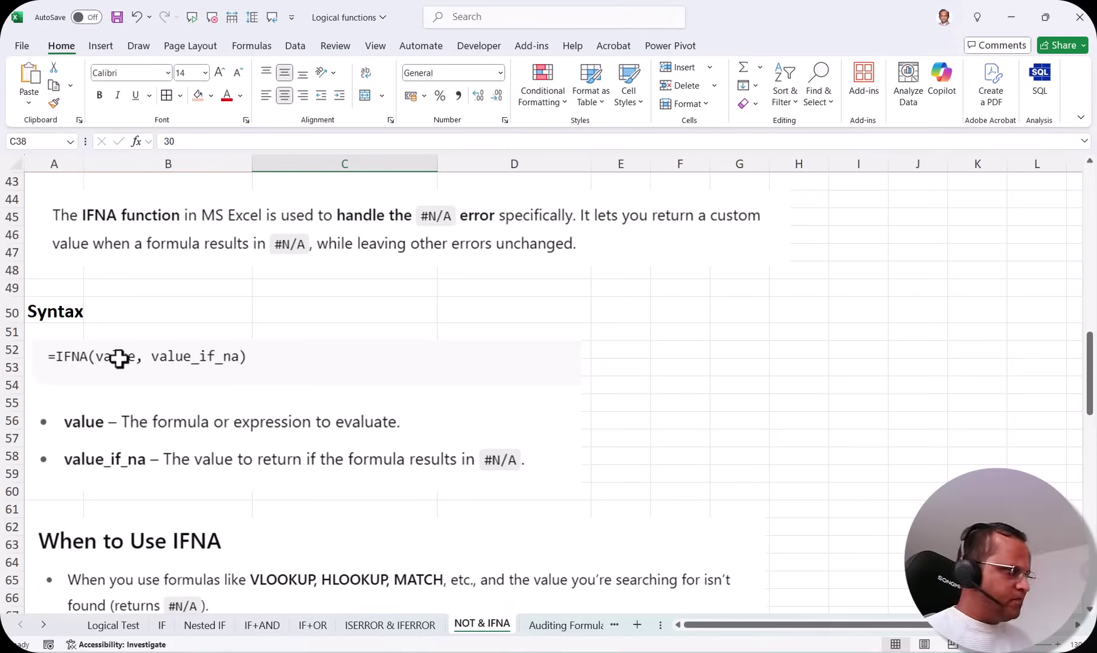
pyautogui.scroll(-5, 119, 358)
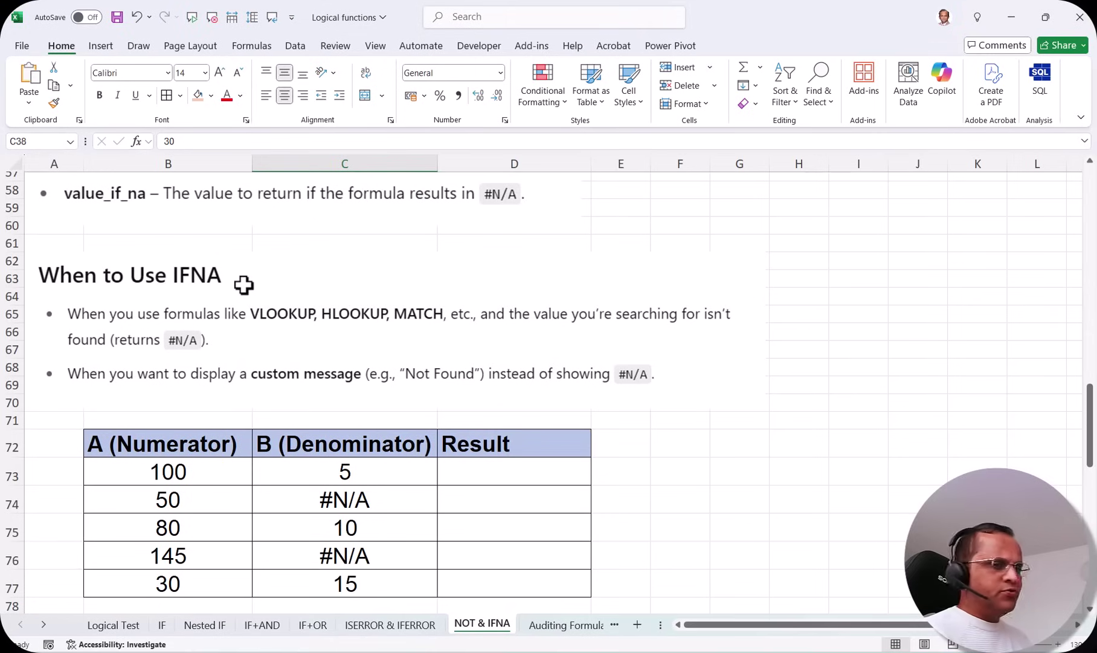
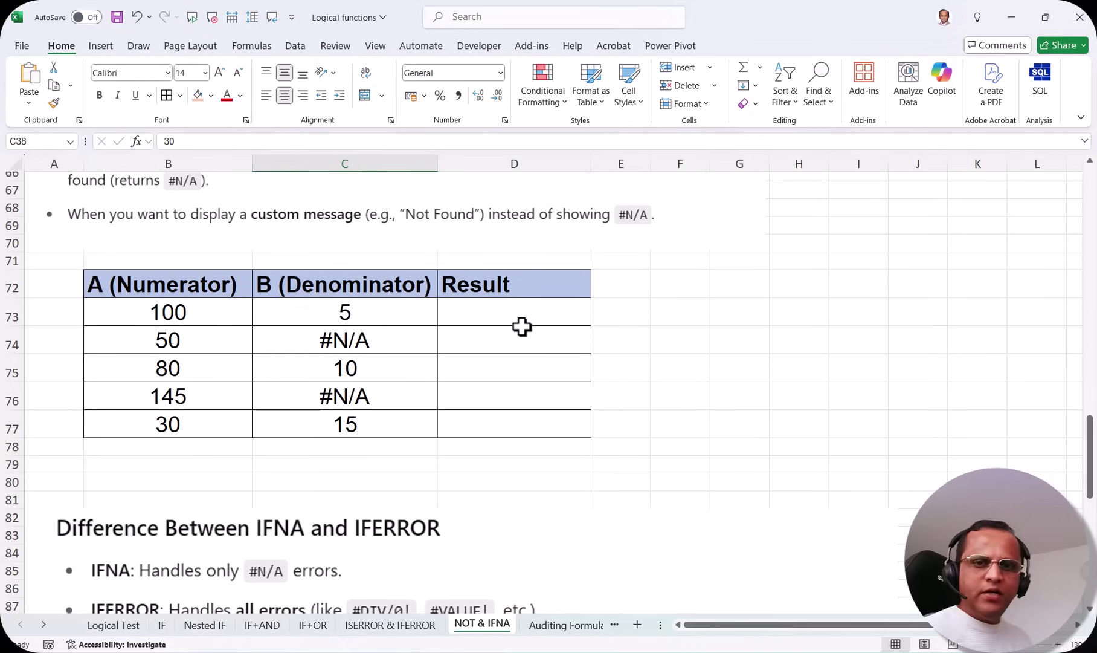
# Inspect the #N/A denominators in C74 and C76 and the empty Result cell D74
pyautogui.click(362, 339)
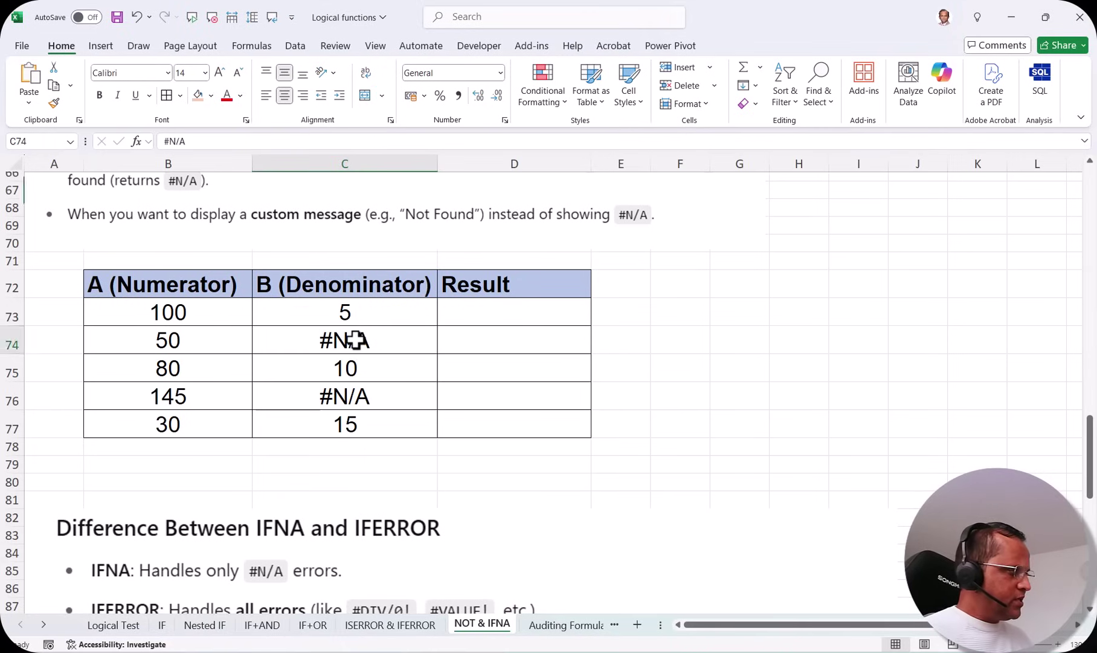
pyautogui.click(365, 401)
pyautogui.click(354, 340)
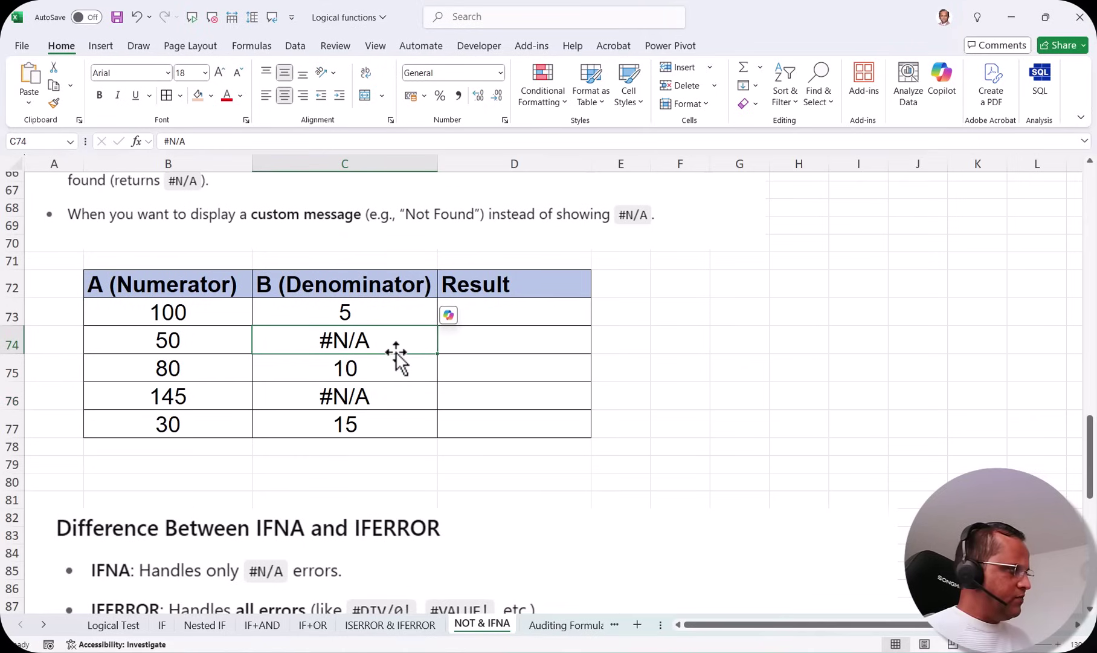
pyautogui.click(358, 395)
pyautogui.click(365, 329)
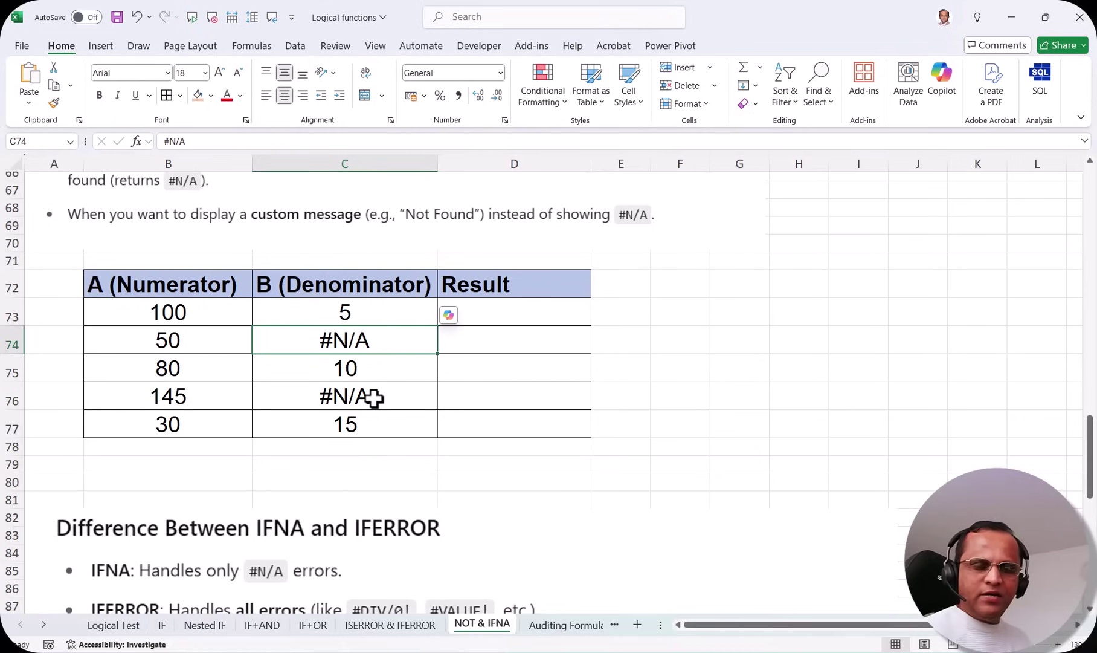
pyautogui.click(532, 341)
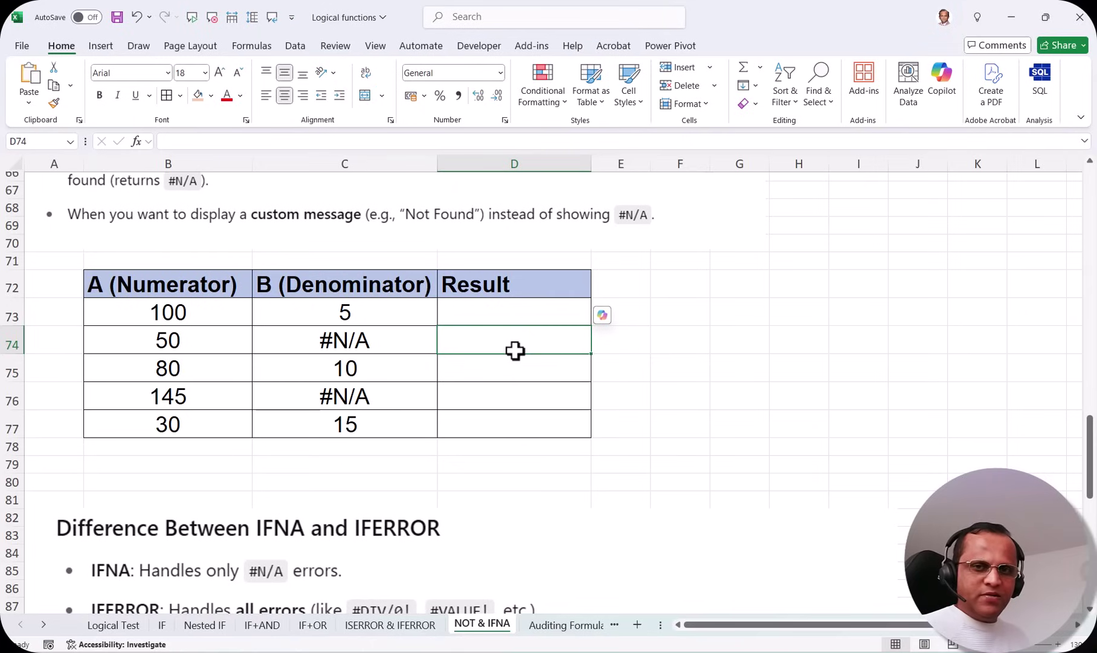
# Begin an IFNA formula in the first Result cell, D73, with B73/C73 as the value to evaluate
pyautogui.click(485, 310)
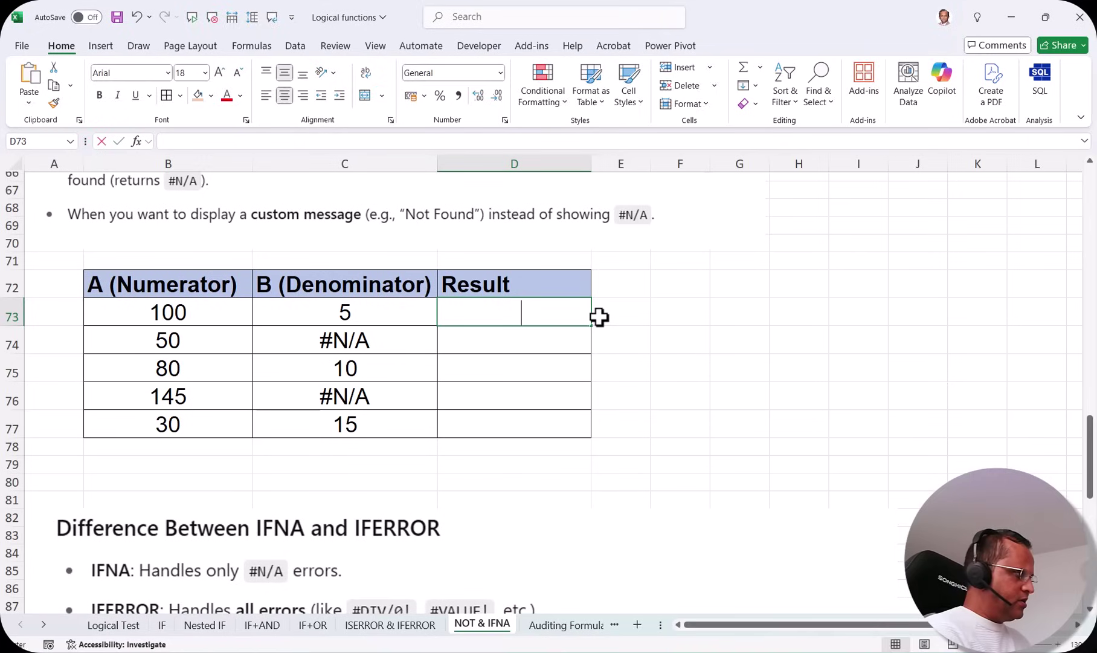
pyautogui.write('=ifna')
pyautogui.press('Tab')
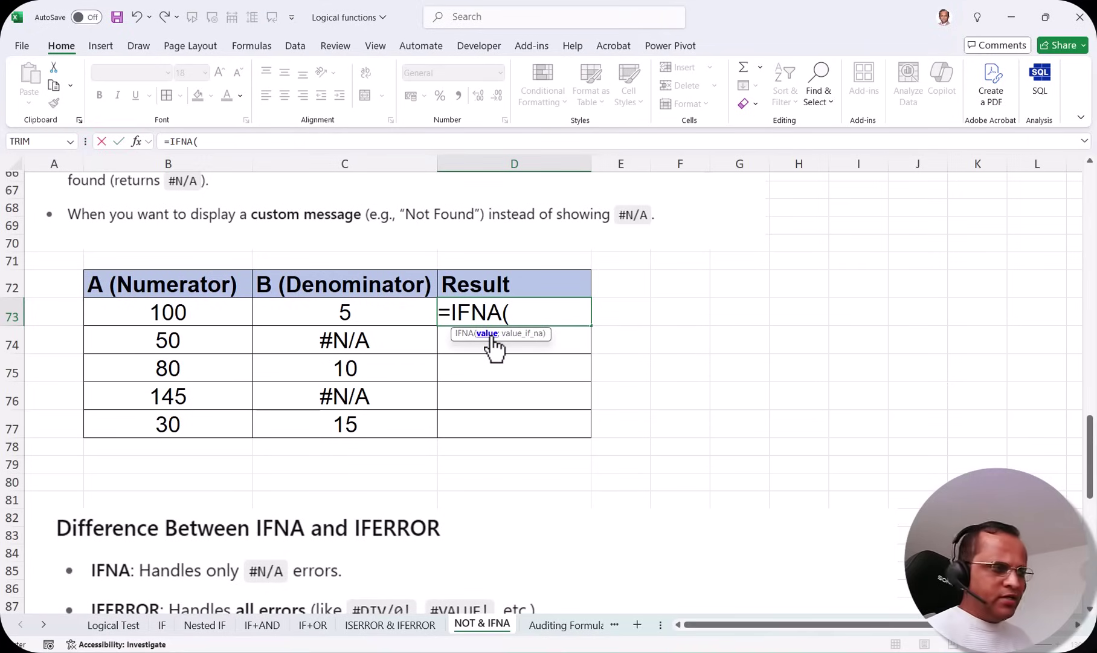
pyautogui.click(181, 310)
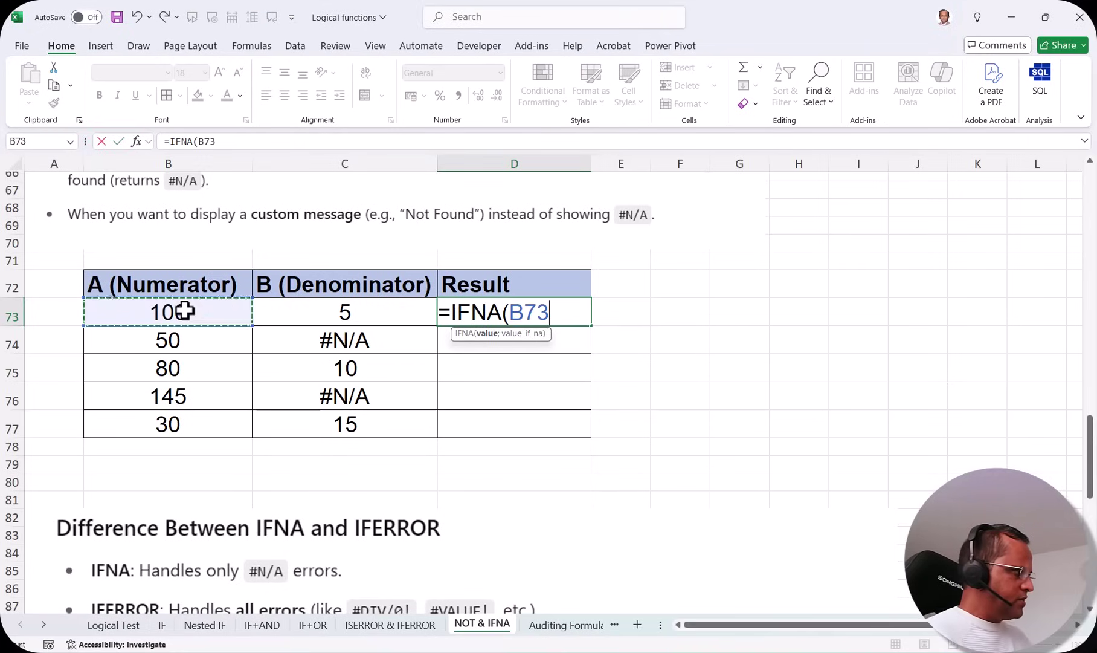
pyautogui.write('/')
pyautogui.click(277, 316)
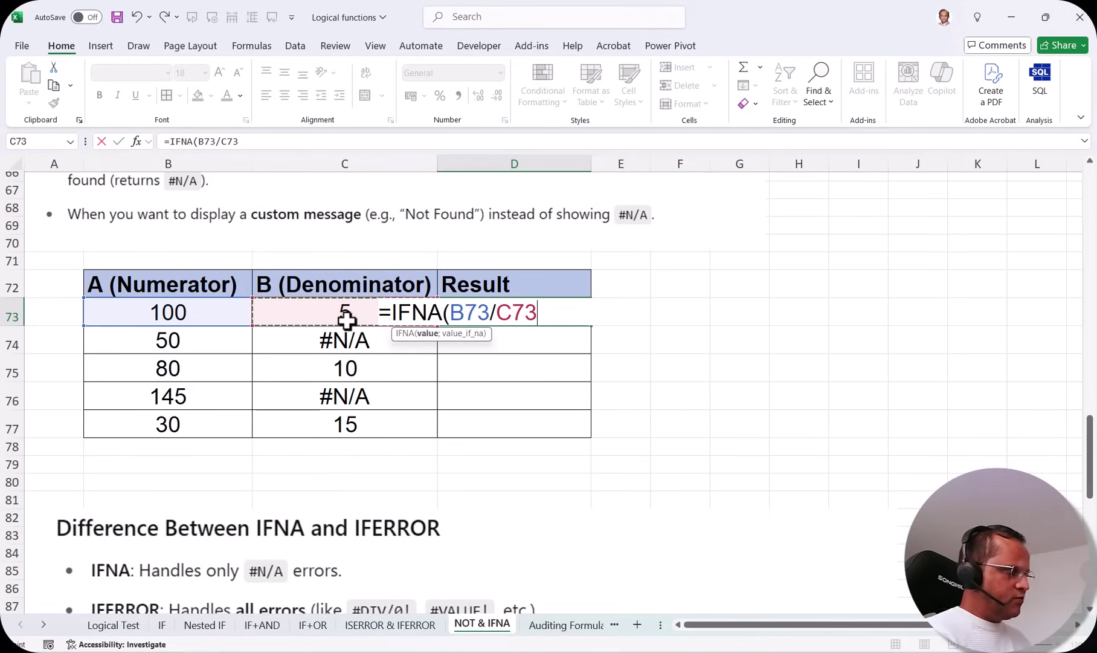
pyautogui.write(';')
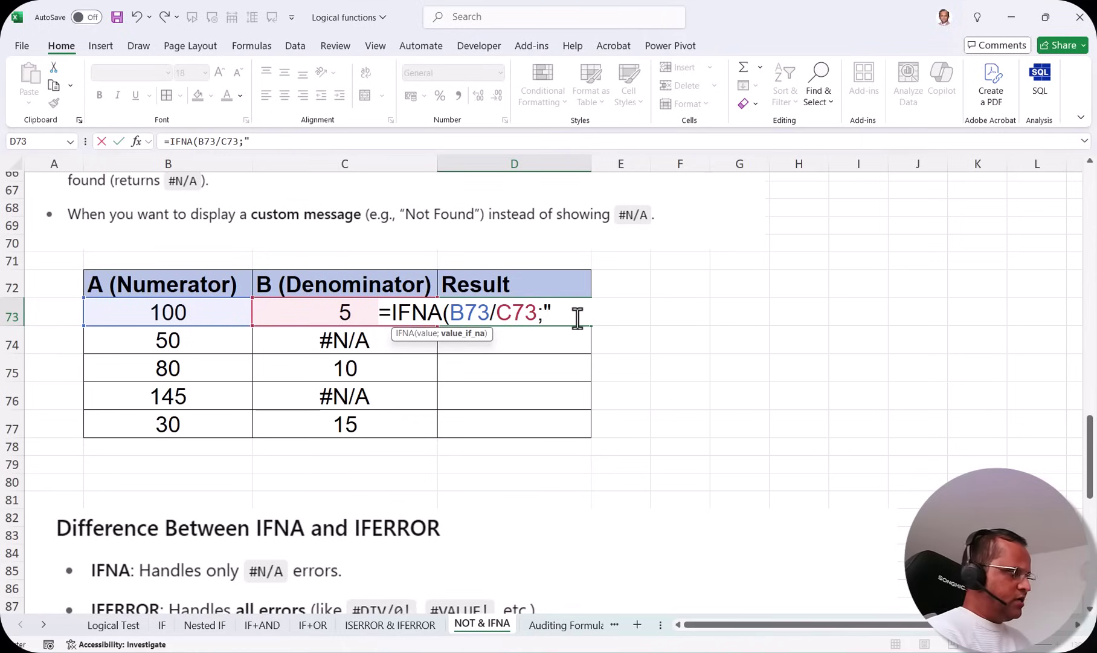
pyautogui.write('Missing V')
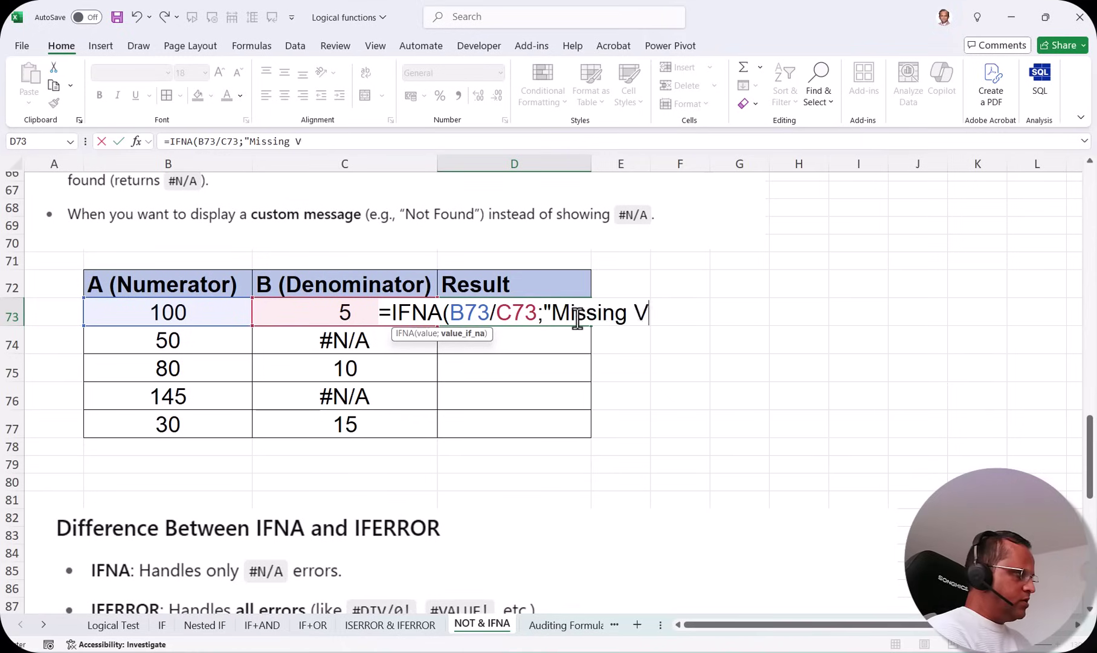
pyautogui.write('alue')
pyautogui.press('BackSpace')
pyautogui.press('BackSpace')
pyautogui.press('BackSpace')
pyautogui.press('BackSpace')
pyautogui.press('BackSpace')
pyautogui.press('BackSpace')
pyautogui.press('BackSpace')
pyautogui.press('BackSpace')
pyautogui.press('BackSpace')
pyautogui.press('BackSpace')
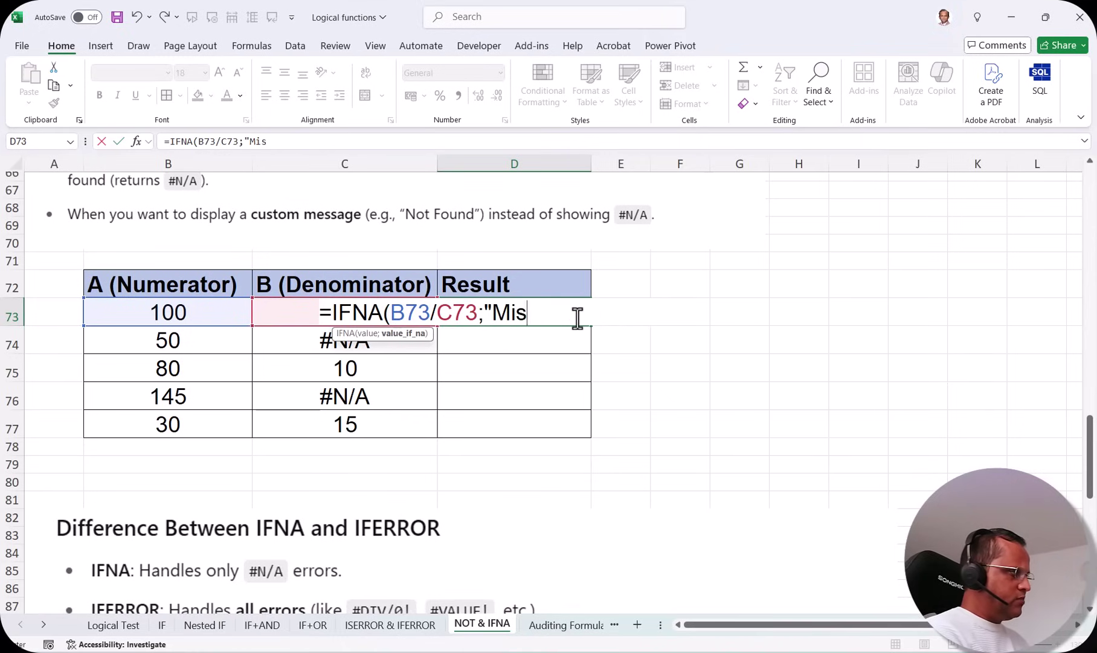
# Complete the D73 IFNA formula with "Data Missing" as the value if #N/A
pyautogui.write('Data Missing')
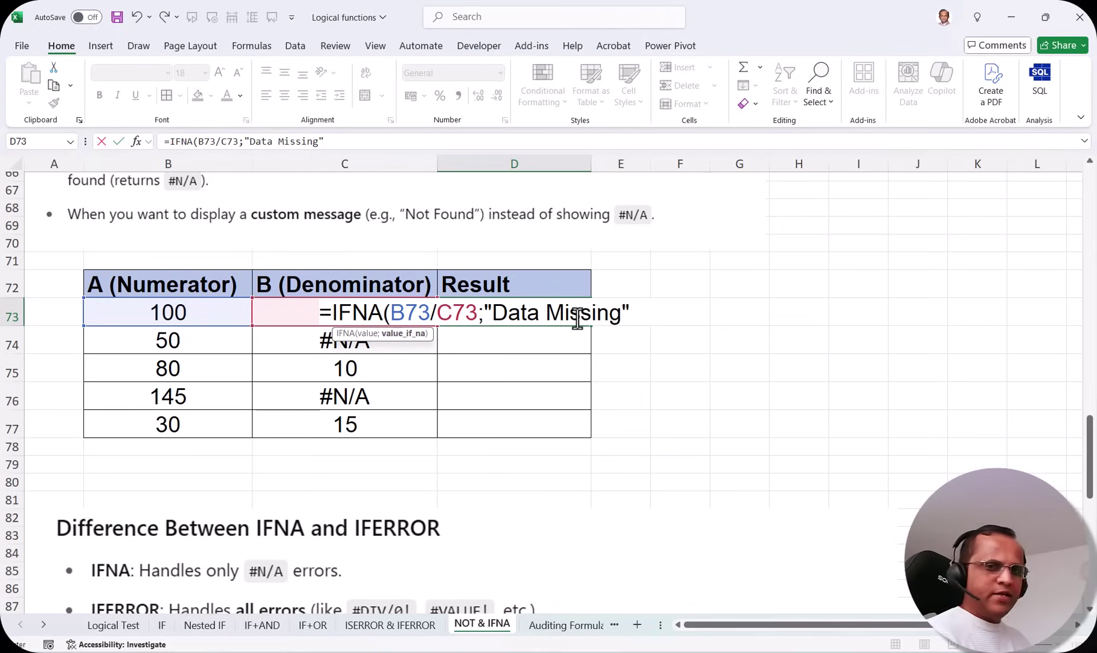
pyautogui.write(')')
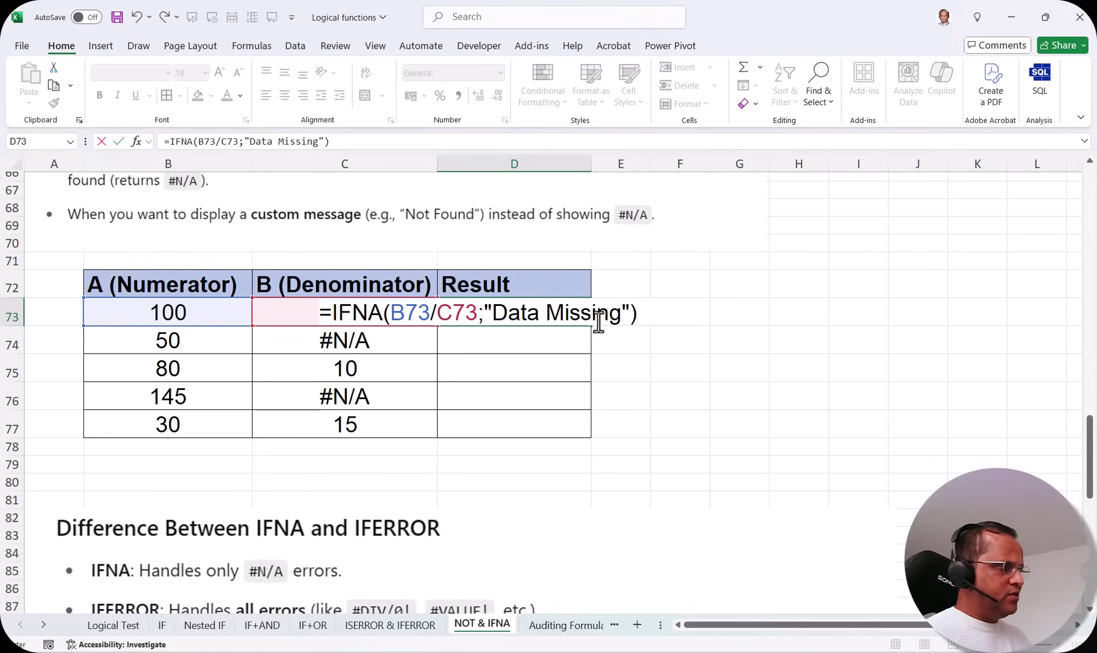
pyautogui.press('Return')
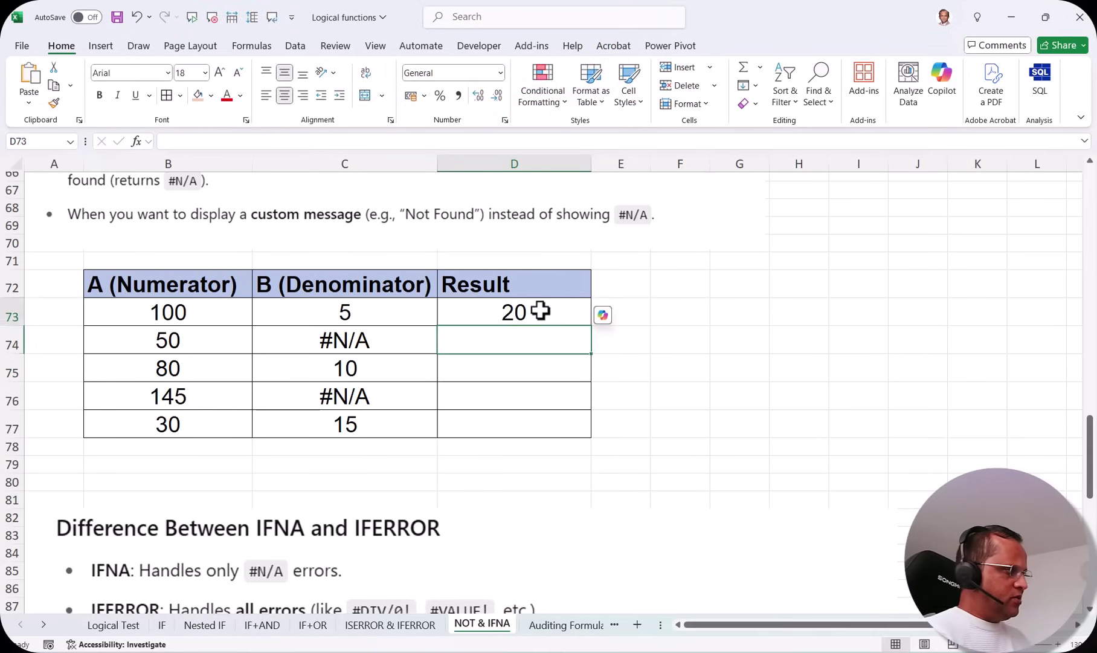
# Fill the D73 IFNA formula down through D77 and check the copied formula in D74
pyautogui.click(532, 312)
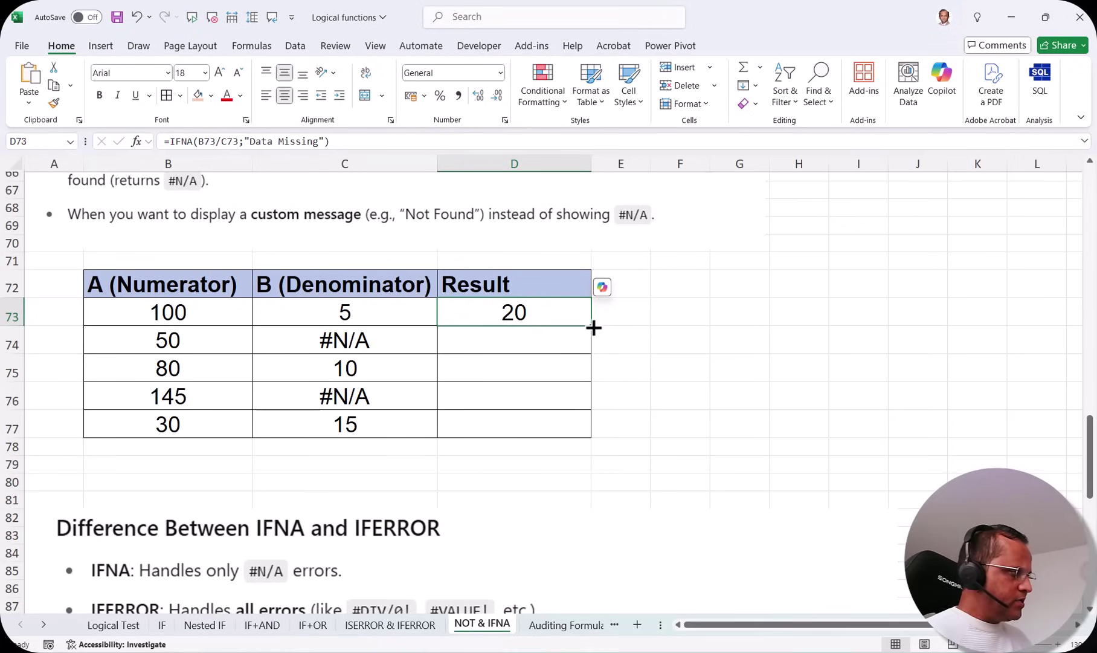
pyautogui.moveTo(593, 324); pyautogui.dragTo(578, 435)
pyautogui.click(538, 342)
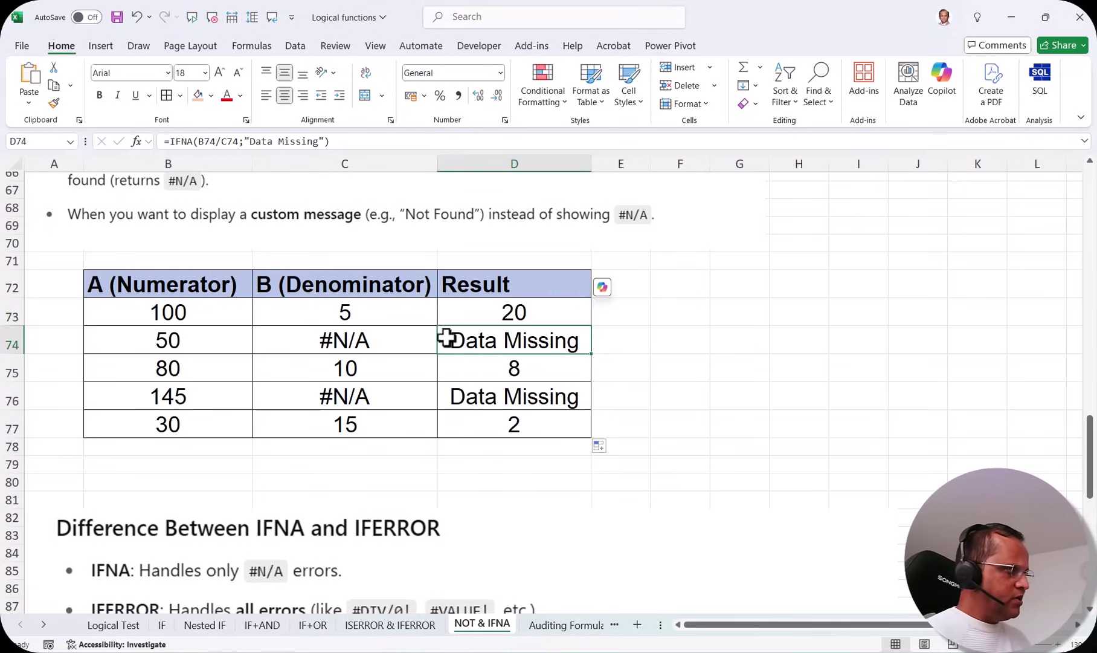
# Compare the denominators in C74 and C76 with their IFNA formulas and results in D74 and D76
pyautogui.click(552, 392)
pyautogui.click(332, 338)
pyautogui.click(367, 398)
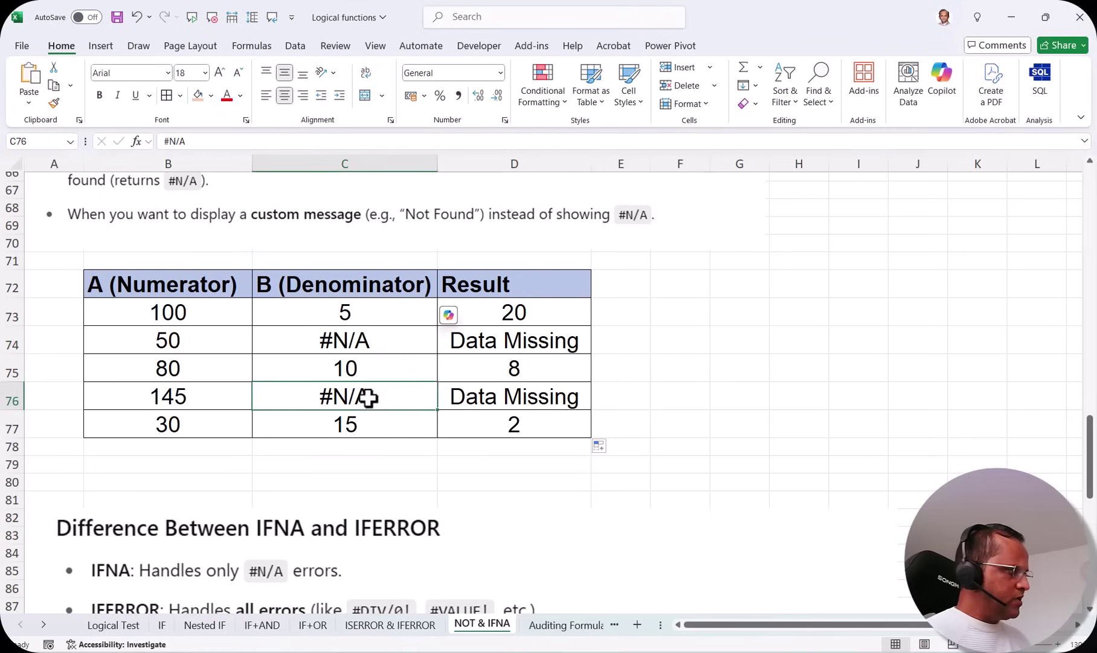
pyautogui.click(372, 343)
pyautogui.click(399, 396)
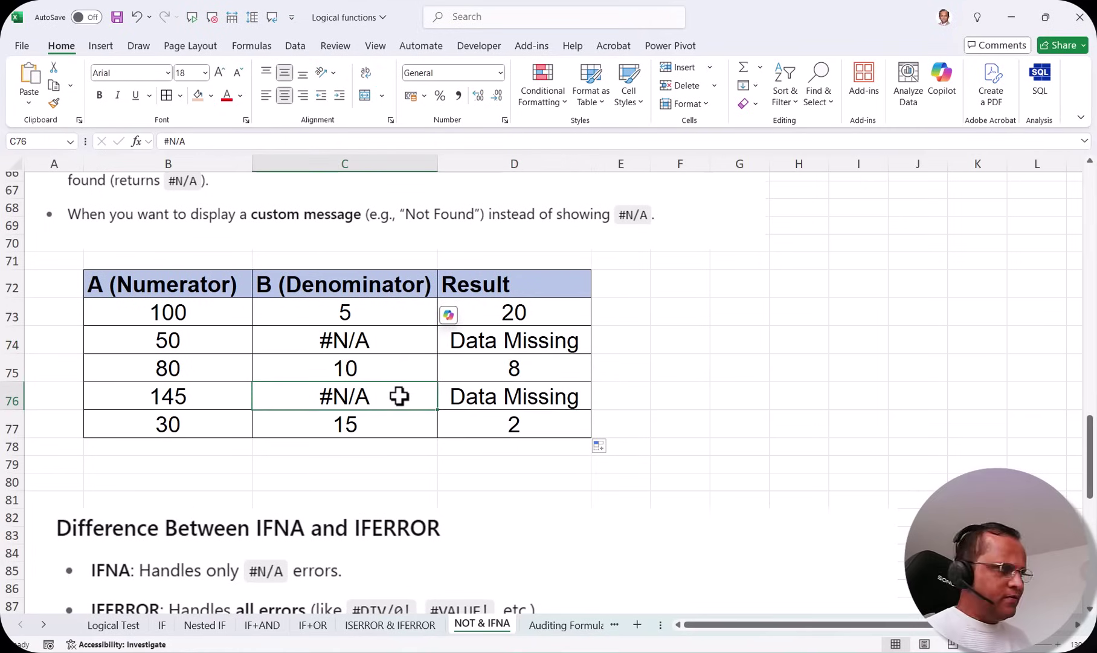
pyautogui.click(530, 342)
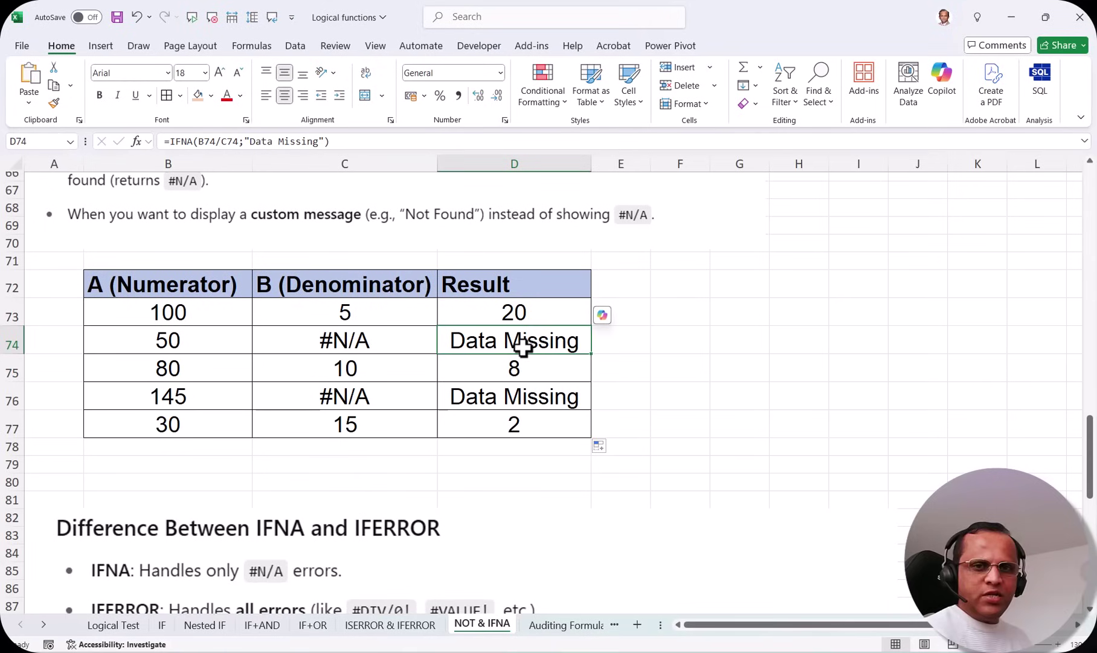
pyautogui.click(567, 401)
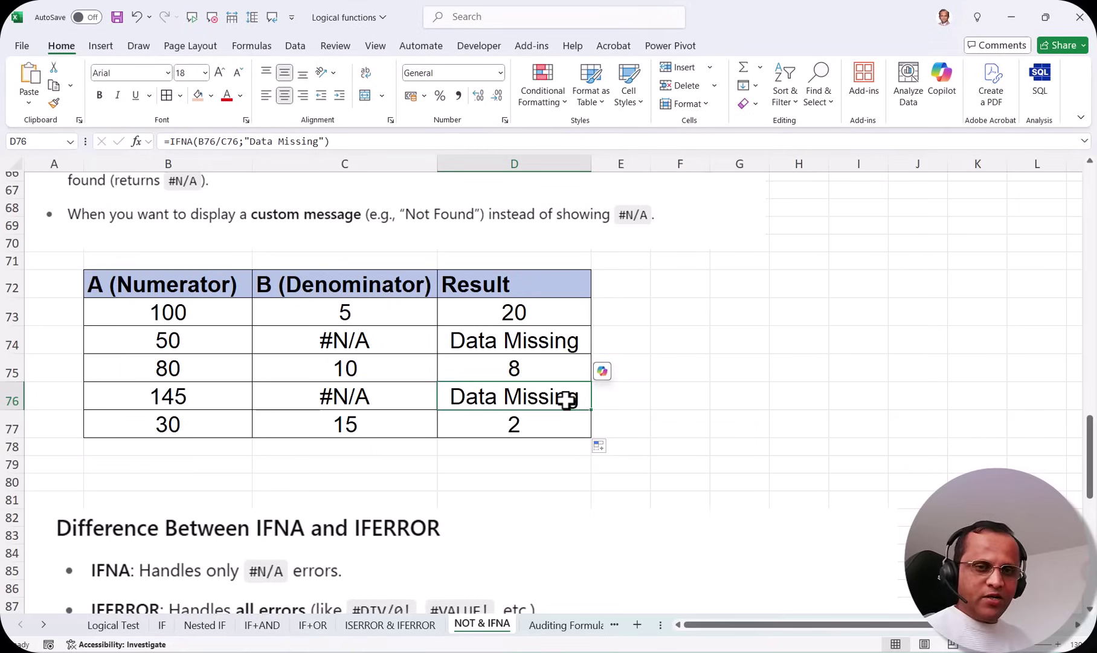
pyautogui.scroll(-3, 567, 400)
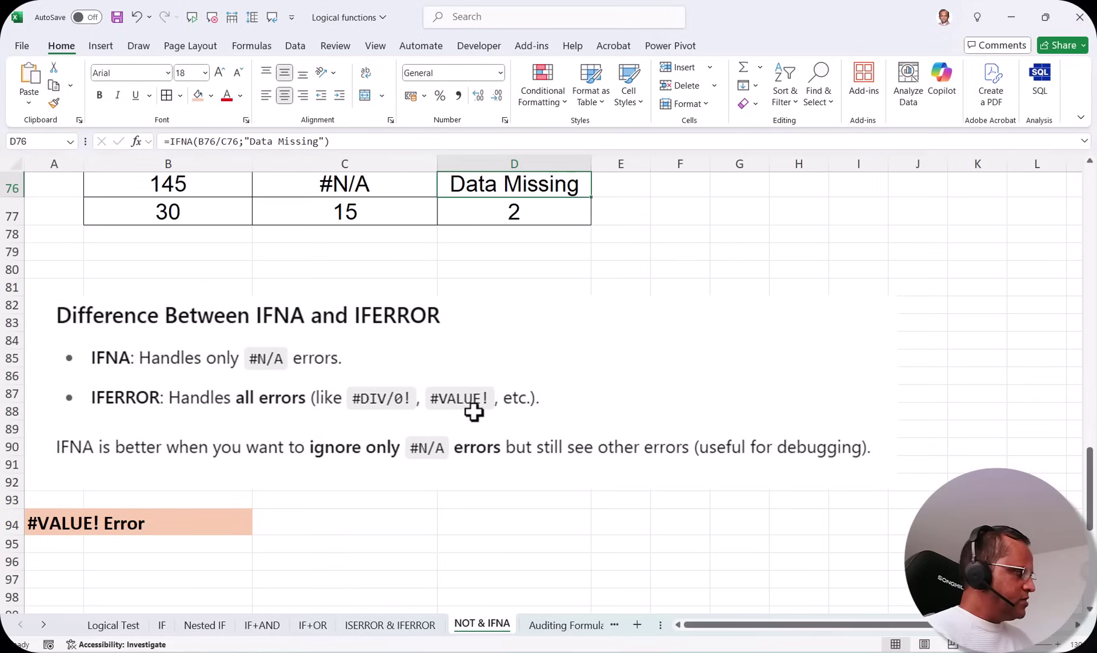